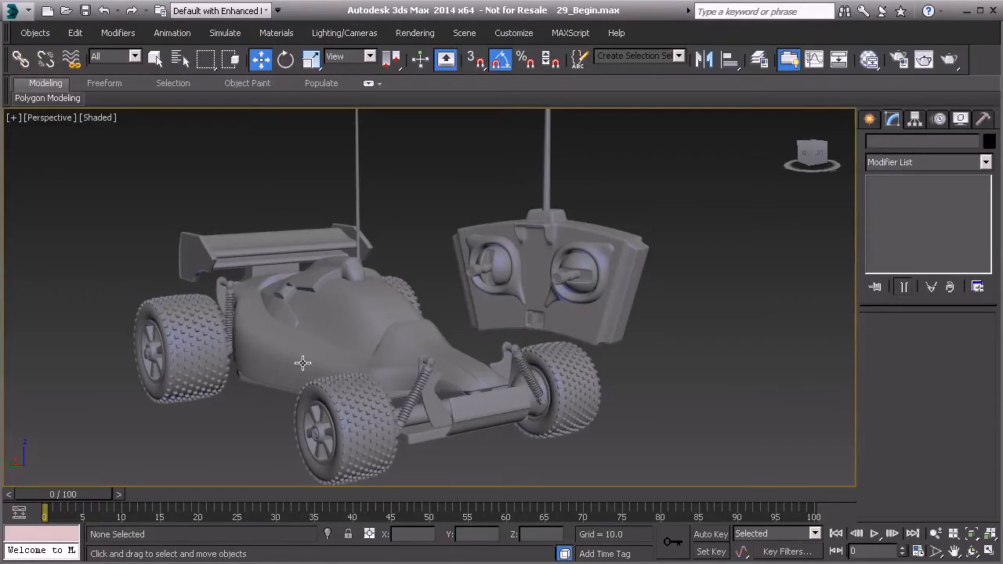
# Select the car's body shell and create a new Standard material in the Slate Material Editor, showing its parameters
pyautogui.click(352, 335)
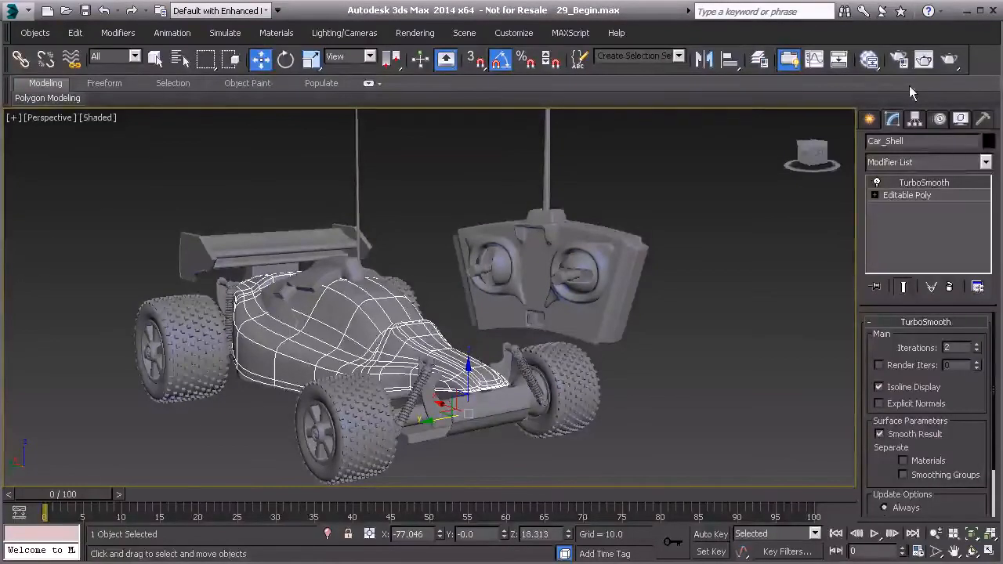
pyautogui.click(869, 59)
pyautogui.moveTo(259, 336); pyautogui.dragTo(390, 253)
pyautogui.moveTo(408, 216); pyautogui.dragTo(552, 503)
pyautogui.moveTo(541, 470); pyautogui.dragTo(446, 205, button='middle')
pyautogui.moveTo(468, 290); pyautogui.dragTo(523, 314)
pyautogui.moveTo(522, 314); pyautogui.dragTo(452, 172, button='middle')
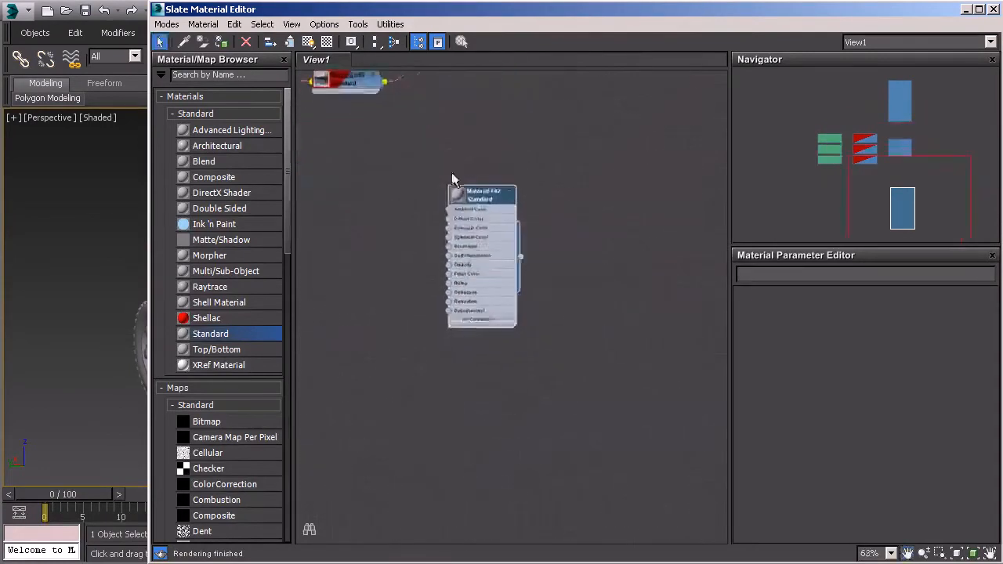
pyautogui.scroll(2, 451, 172)
pyautogui.doubleClick(471, 242)
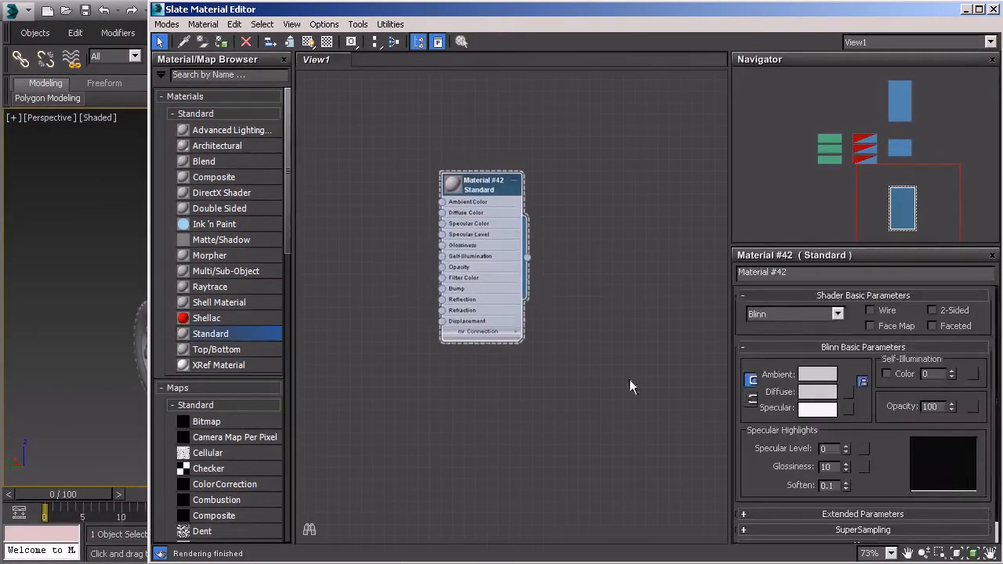
# Set the new material's diffuse color to bright green with red 32, green 255 and blue 2
pyautogui.click(814, 401)
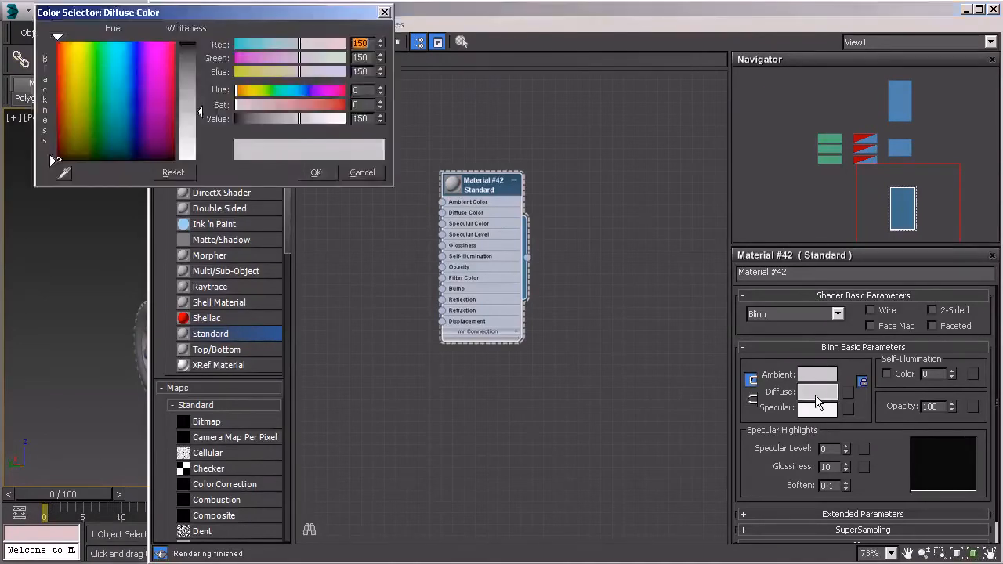
pyautogui.moveTo(121, 116); pyautogui.dragTo(139, 41)
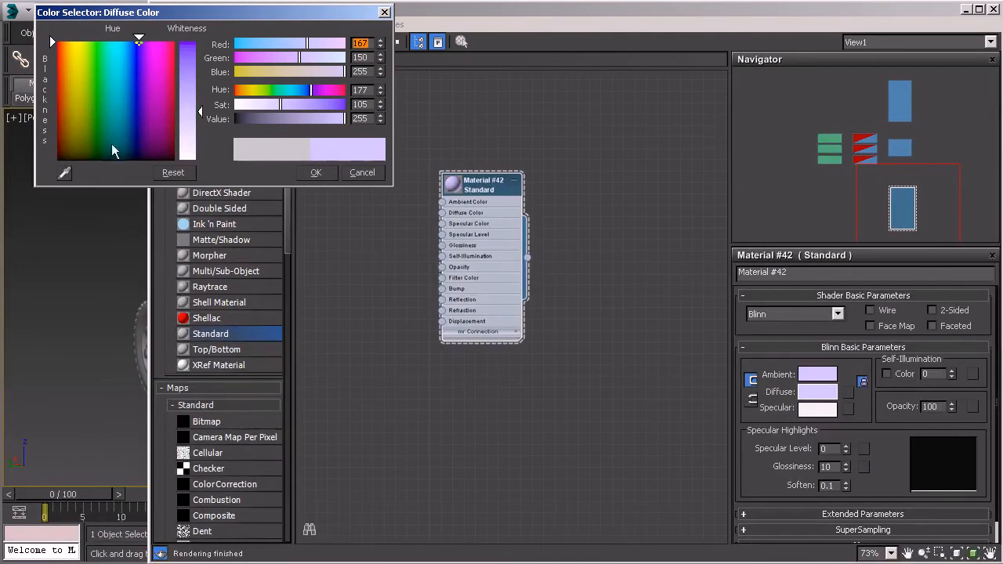
pyautogui.moveTo(115, 103)
pyautogui.mouseDown()
pyautogui.moveTo(108, 41)
pyautogui.moveTo(95, 39)
pyautogui.mouseUp()
pyautogui.moveTo(188, 76); pyautogui.dragTo(188, 44)
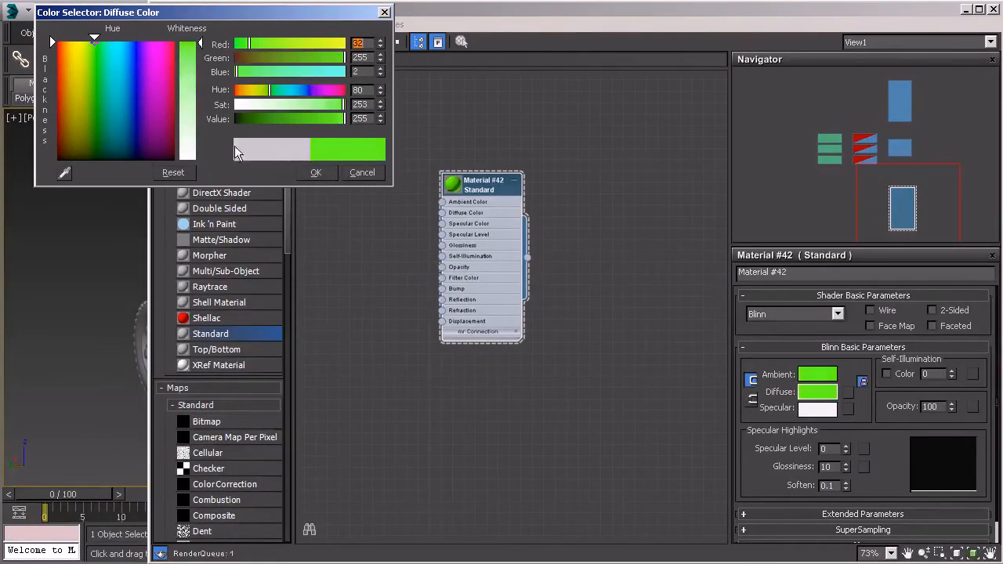
pyautogui.click(315, 172)
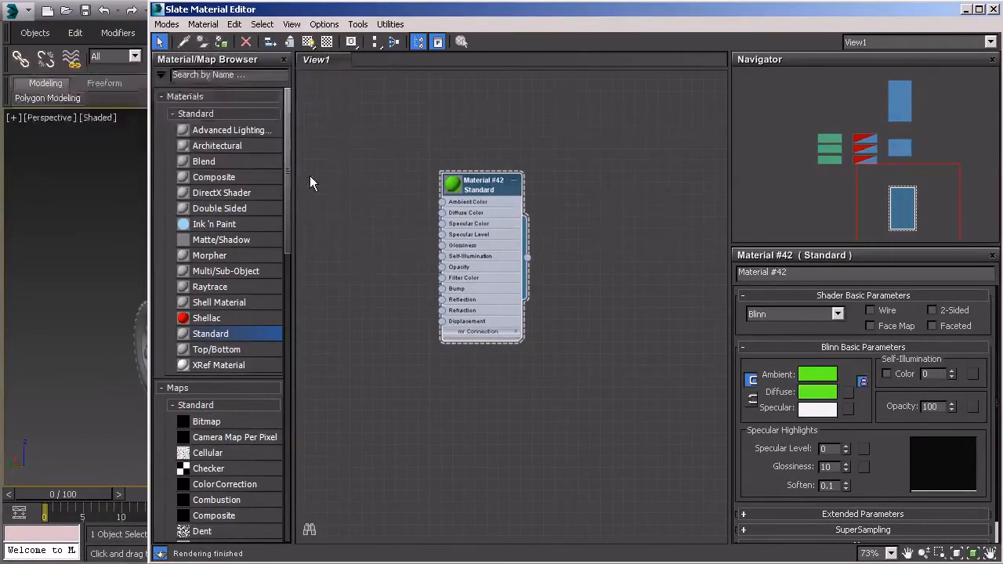
# Enlarge the green material's preview and set its specular level to 50 and glossiness to 58
pyautogui.doubleClick(453, 186)
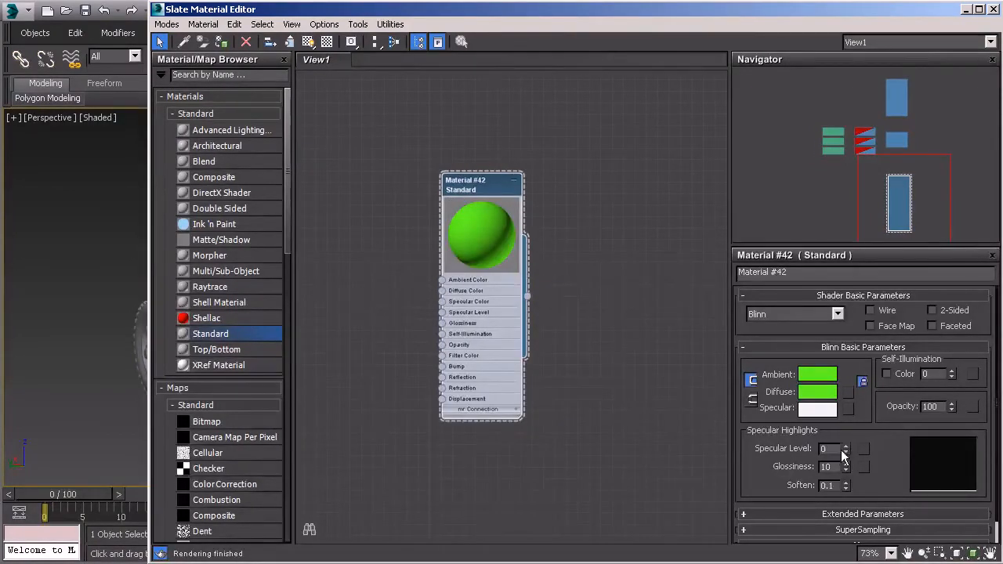
pyautogui.moveTo(844, 449); pyautogui.dragTo(844, 407)
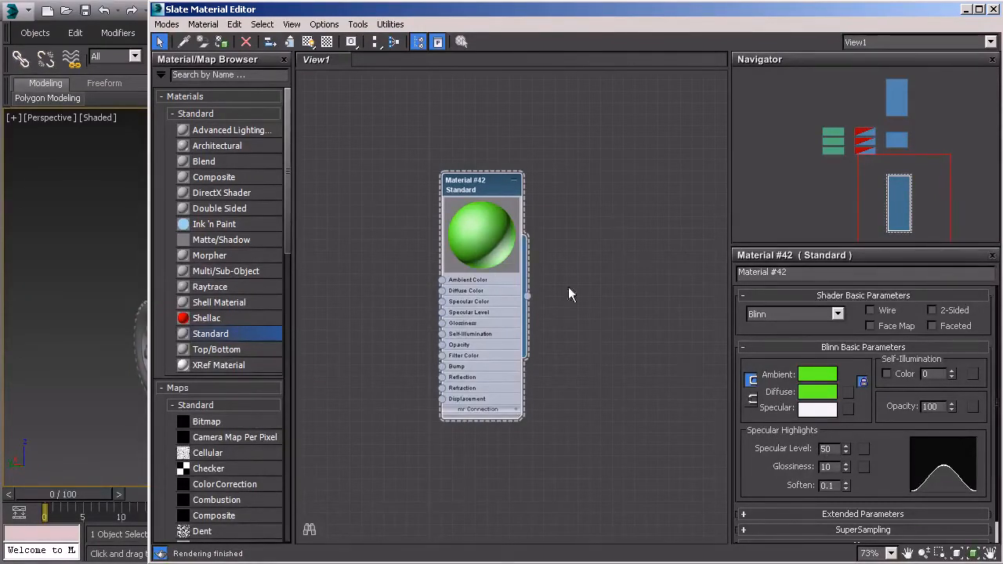
pyautogui.moveTo(846, 464); pyautogui.dragTo(846, 426)
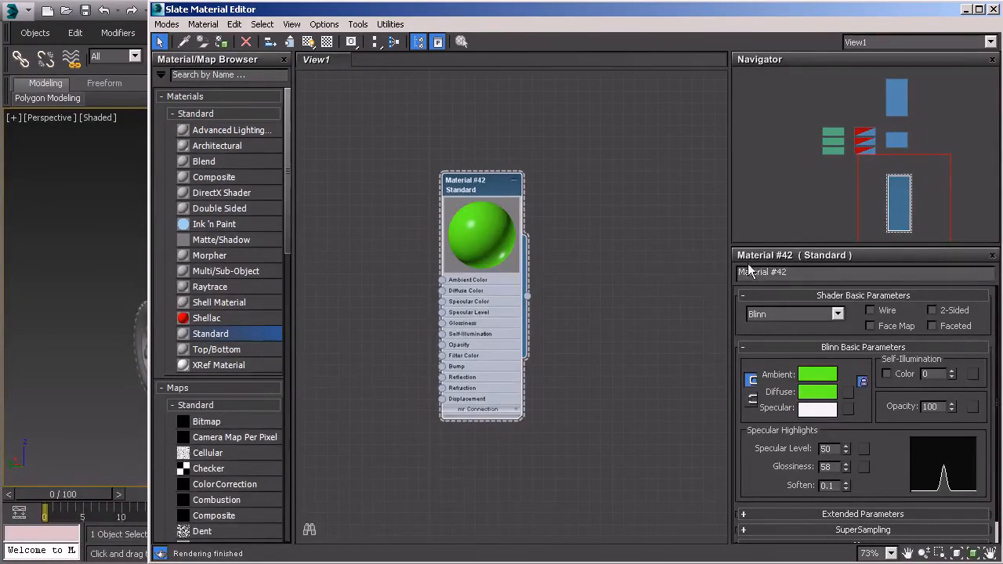
# Rename the green material Car_Shell_MAT and assign it to the selected car shell
pyautogui.moveTo(795, 271); pyautogui.dragTo(709, 278)
pyautogui.write('Car_Shell_MAT')
pyautogui.press('Return')
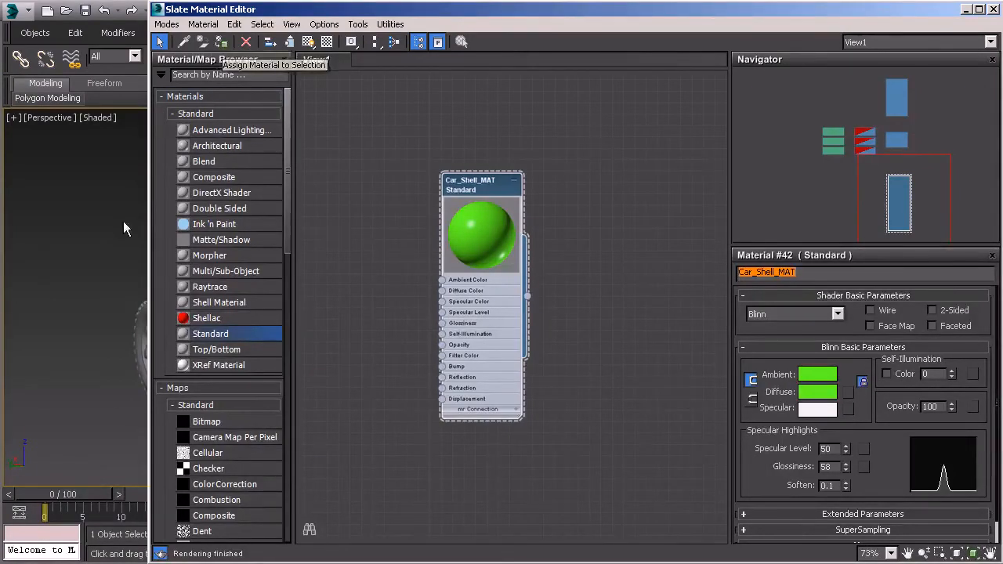
pyautogui.moveTo(146, 209); pyautogui.dragTo(412, 212)
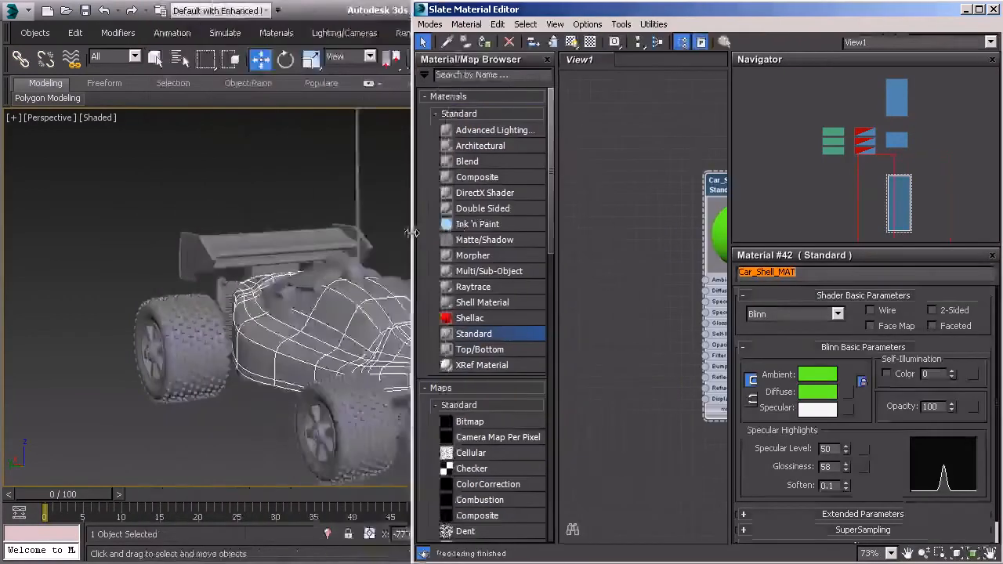
pyautogui.click(484, 41)
# Select the cockpit trim on top of the shell and add a second Standard material node directly below Car_Shell_MAT
pyautogui.keyDown('alt'); pyautogui.moveTo(248, 310); pyautogui.dragTo(304, 324, button='middle'); pyautogui.keyUp('alt')
pyautogui.click(259, 266)
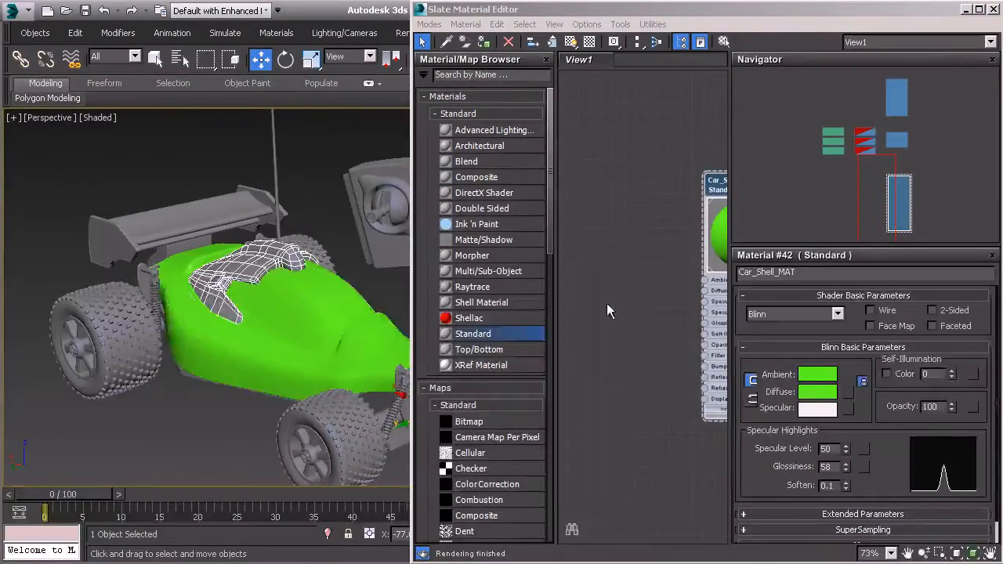
pyautogui.moveTo(654, 297); pyautogui.dragTo(552, 273, button='middle')
pyautogui.moveTo(479, 335); pyautogui.dragTo(636, 428)
pyautogui.moveTo(639, 423); pyautogui.dragTo(656, 423, button='middle')
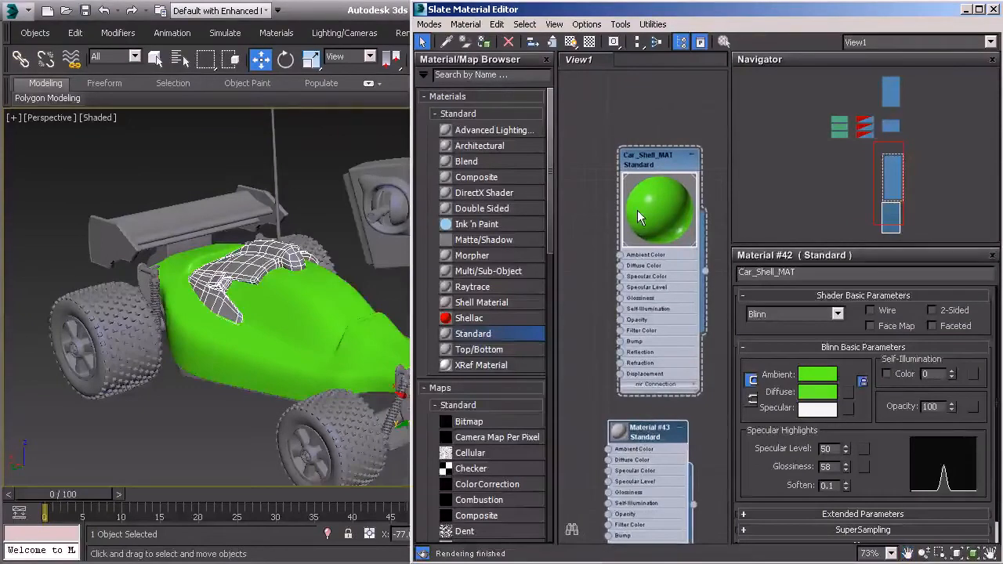
pyautogui.click(649, 208)
pyautogui.doubleClick(651, 210)
pyautogui.moveTo(645, 431); pyautogui.dragTo(655, 351)
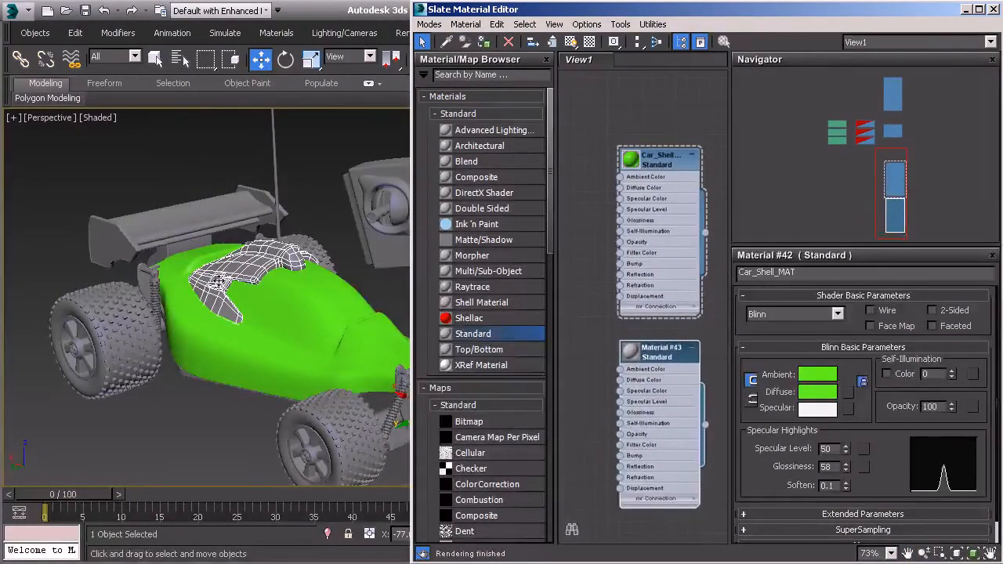
# Set the second material's diffuse color to pure blue with red 0, green 0 and blue 255
pyautogui.doubleClick(657, 395)
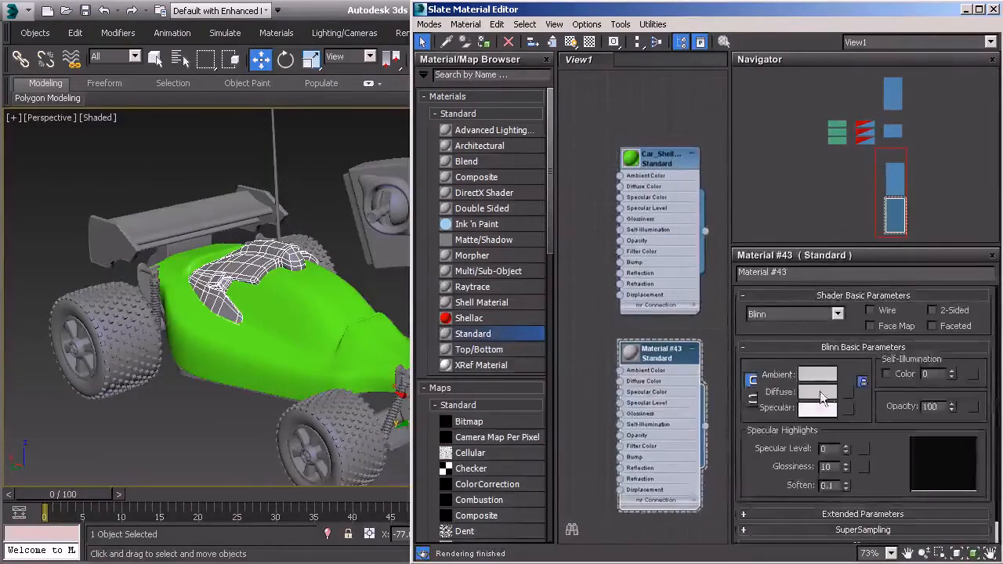
pyautogui.click(818, 392)
pyautogui.moveTo(169, 156); pyautogui.dragTo(135, 41)
pyautogui.moveTo(192, 71); pyautogui.dragTo(192, 41)
pyautogui.click(316, 173)
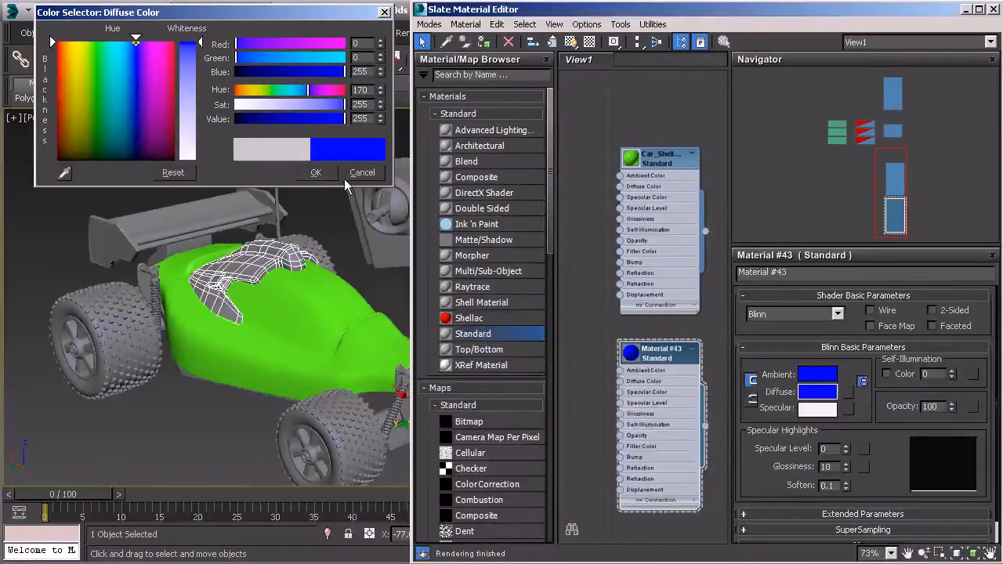
# Match the blue material to Car_Shell_MAT with specular level 50 and glossiness 58, and assign it to the cockpit trim
pyautogui.moveTo(846, 450); pyautogui.dragTo(842, 408)
pyautogui.moveTo(845, 463); pyautogui.dragTo(845, 445)
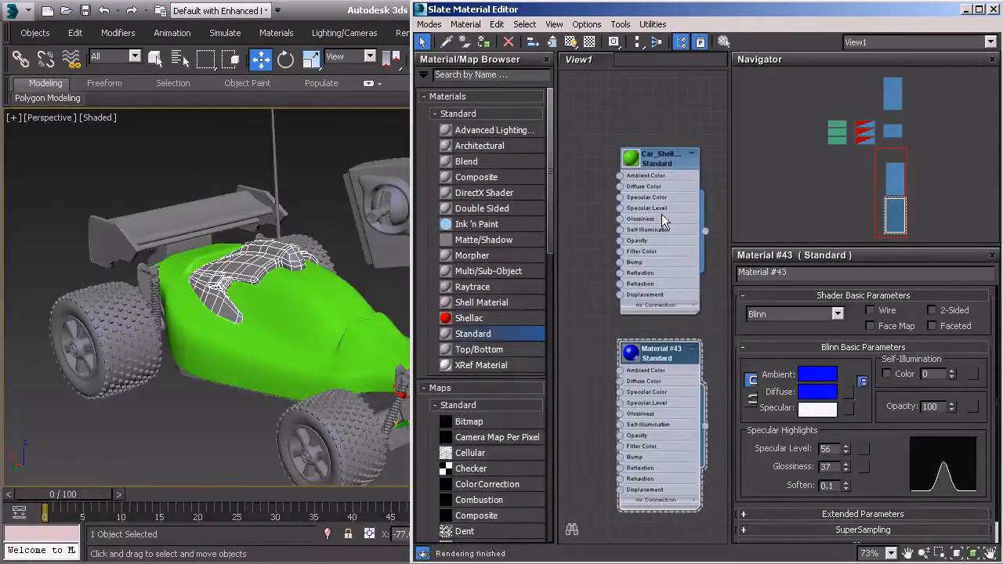
pyautogui.doubleClick(662, 214)
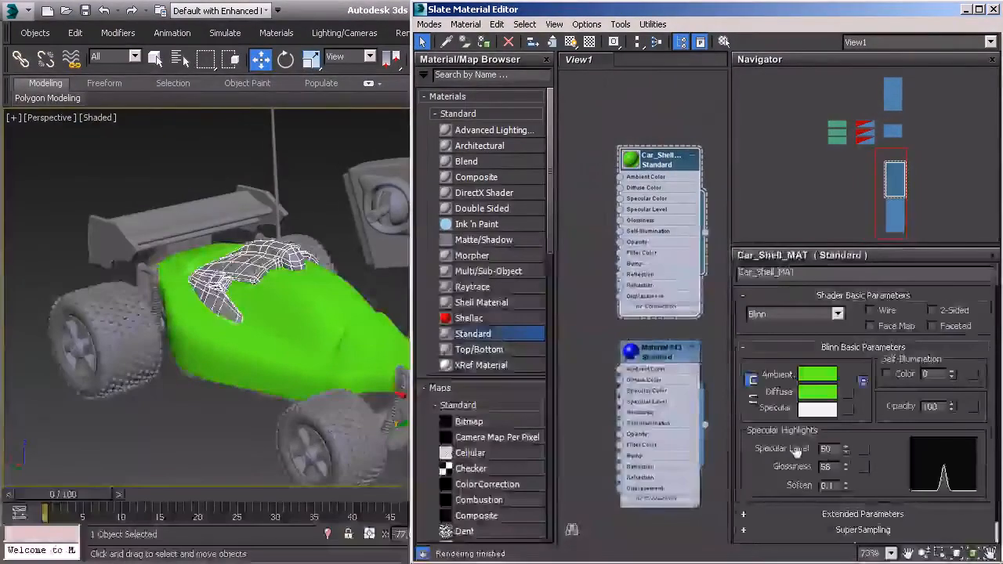
pyautogui.doubleClick(652, 404)
pyautogui.moveTo(835, 450); pyautogui.dragTo(780, 448)
pyautogui.write('50')
pyautogui.press('Return')
pyautogui.moveTo(837, 471); pyautogui.dragTo(794, 470)
pyautogui.write('58')
pyautogui.press('Return')
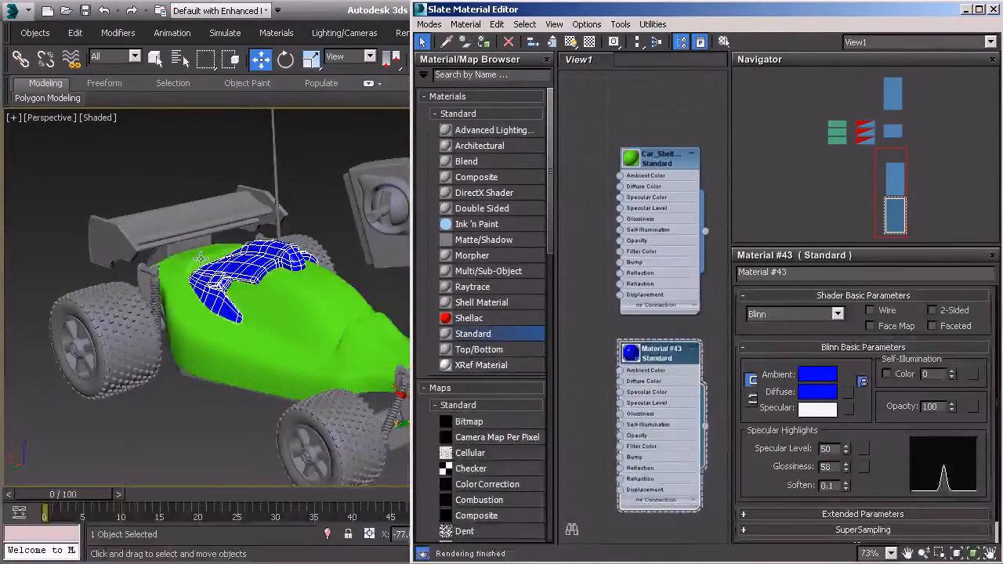
# Assign the blue material to both end plates of the rear spoiler
pyautogui.moveTo(207, 255); pyautogui.dragTo(217, 257, button='middle')
pyautogui.click(141, 249)
pyautogui.keyDown('ctrl'); pyautogui.click(270, 207); pyautogui.keyUp('ctrl')
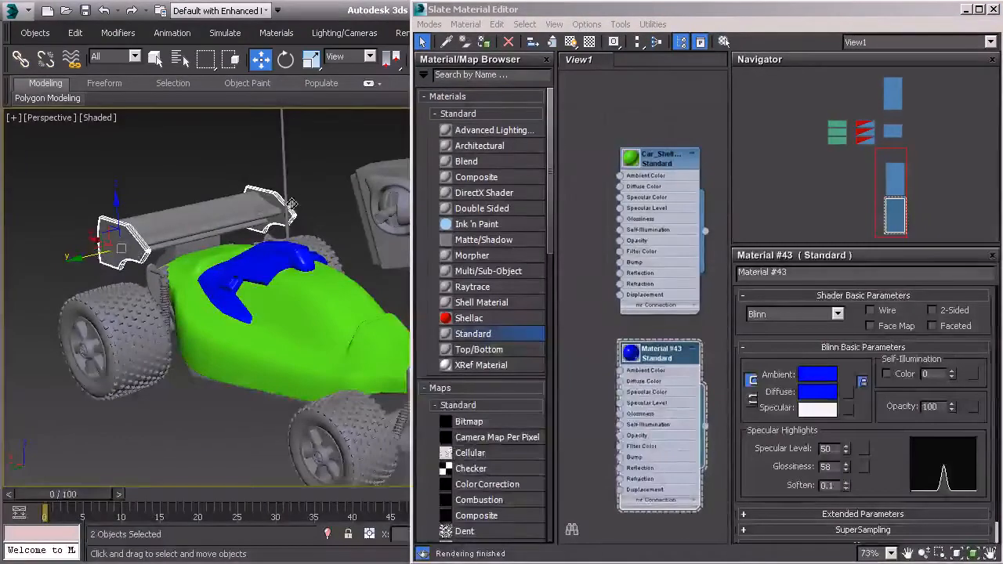
pyautogui.click(484, 41)
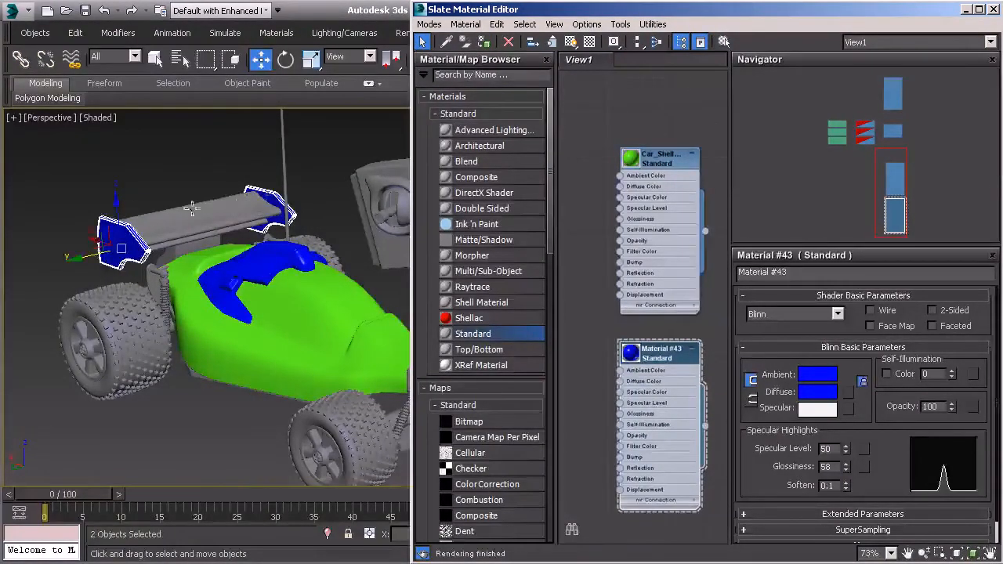
# Assign Car_Shell_MAT to the two horizontal blades of the rear spoiler
pyautogui.click(189, 241)
pyautogui.keyDown('ctrl'); pyautogui.click(187, 239); pyautogui.keyUp('ctrl')
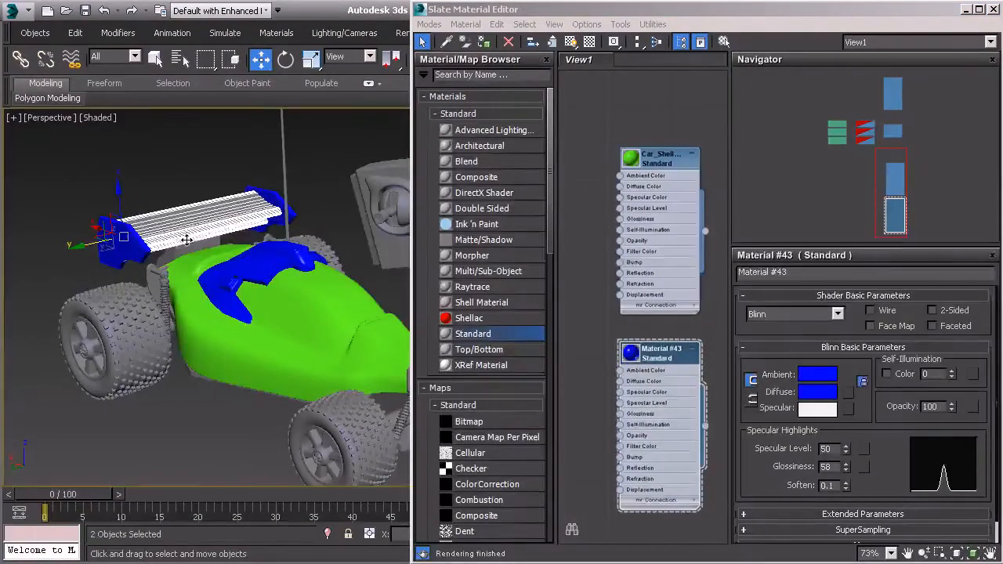
pyautogui.click(653, 217)
pyautogui.click(483, 41)
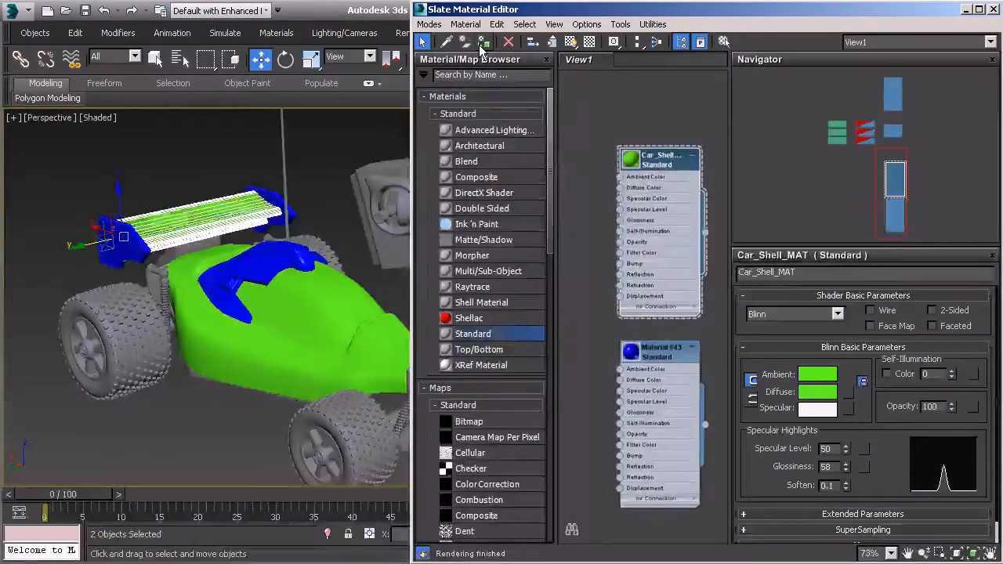
# Add a third Standard material node below the blue one and set its diffuse color to near-black
pyautogui.keyDown('alt'); pyautogui.moveTo(172, 305); pyautogui.dragTo(306, 374, button='middle'); pyautogui.keyUp('alt')
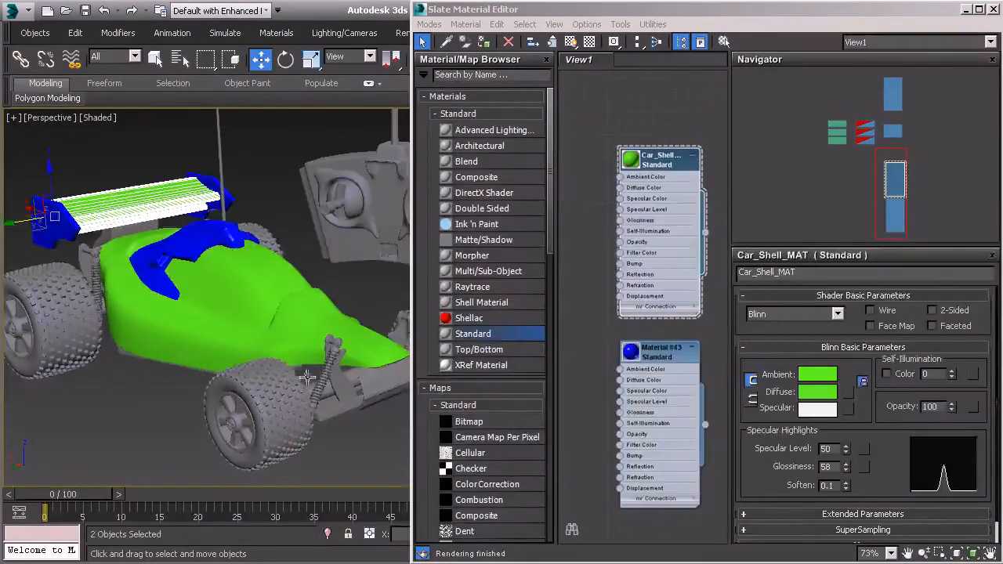
pyautogui.moveTo(600, 404); pyautogui.dragTo(573, 261, button='middle')
pyautogui.moveTo(482, 342); pyautogui.dragTo(624, 395)
pyautogui.doubleClick(637, 412)
pyautogui.click(818, 392)
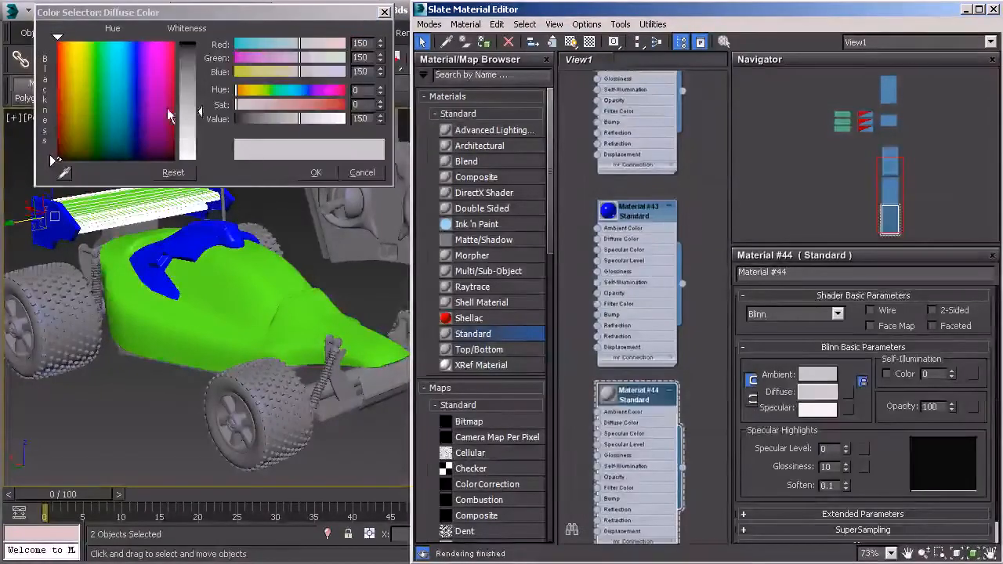
pyautogui.moveTo(168, 115); pyautogui.dragTo(169, 157)
pyautogui.click(316, 172)
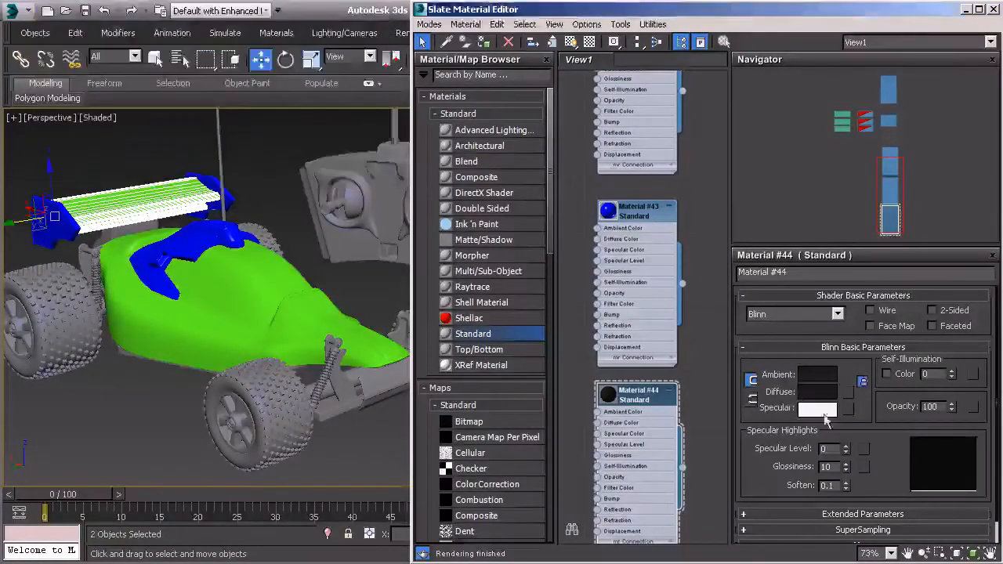
# Set the near-black material's specular level to 50 and glossiness to 58
pyautogui.click(829, 449)
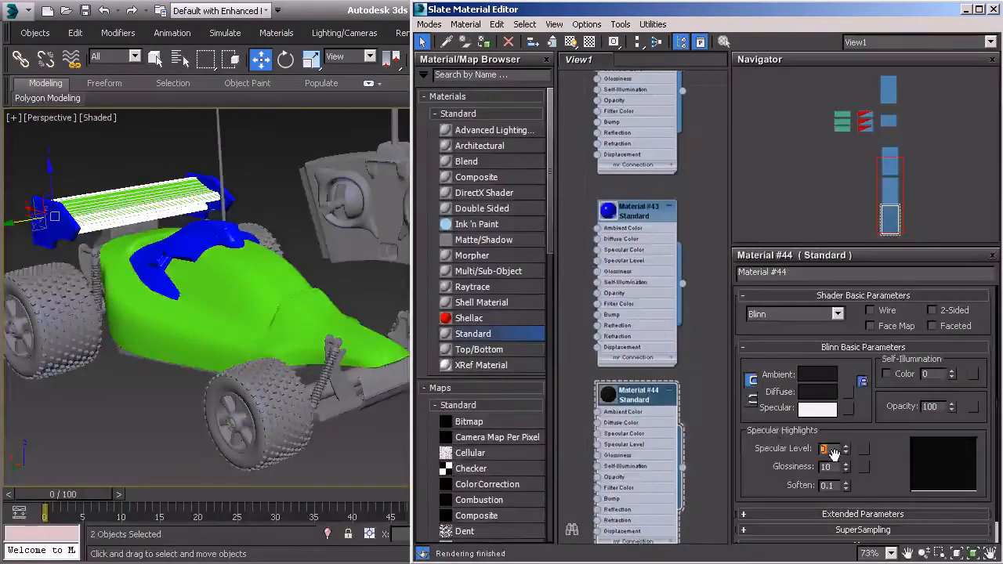
pyautogui.write('50')
pyautogui.press('Return')
pyautogui.doubleClick(833, 468)
pyautogui.write('58')
pyautogui.press('Return')
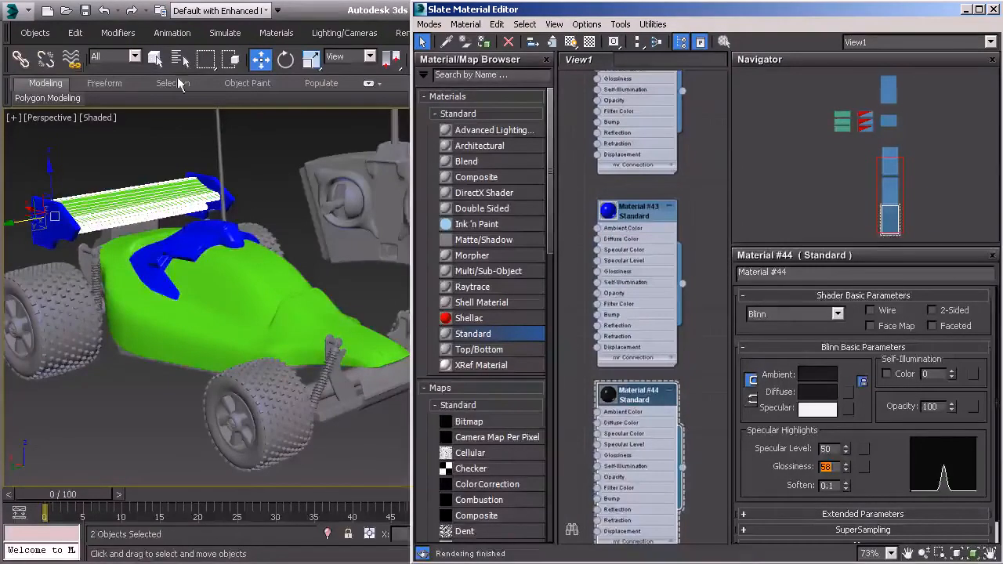
# Assign the near-black material to the car's chassis and the panels on its underside
pyautogui.keyDown('alt'); pyautogui.moveTo(163, 346); pyautogui.dragTo(55, 278, button='middle'); pyautogui.keyUp('alt')
pyautogui.click(179, 312)
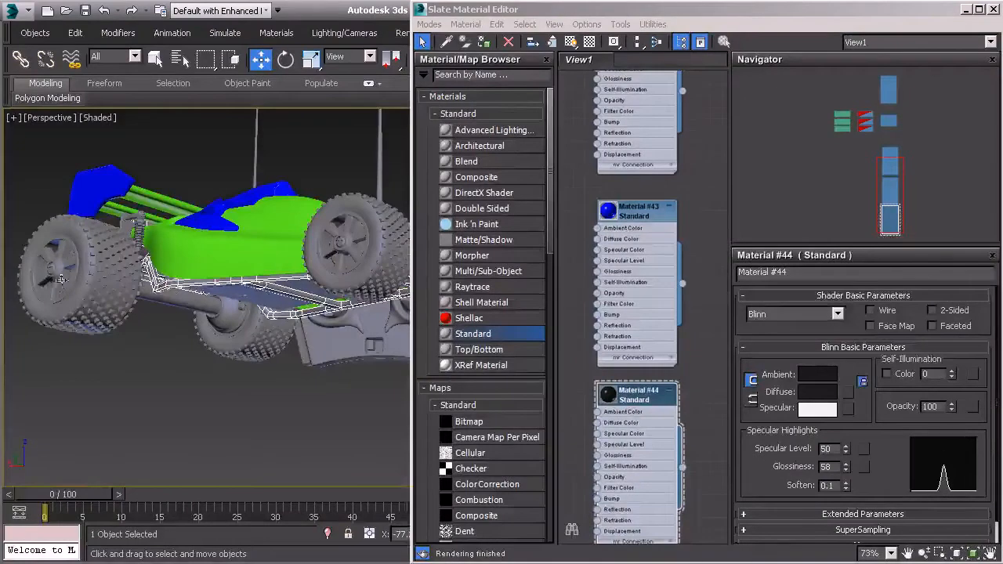
pyautogui.keyDown('ctrl'); pyautogui.click(60, 279); pyautogui.keyUp('ctrl')
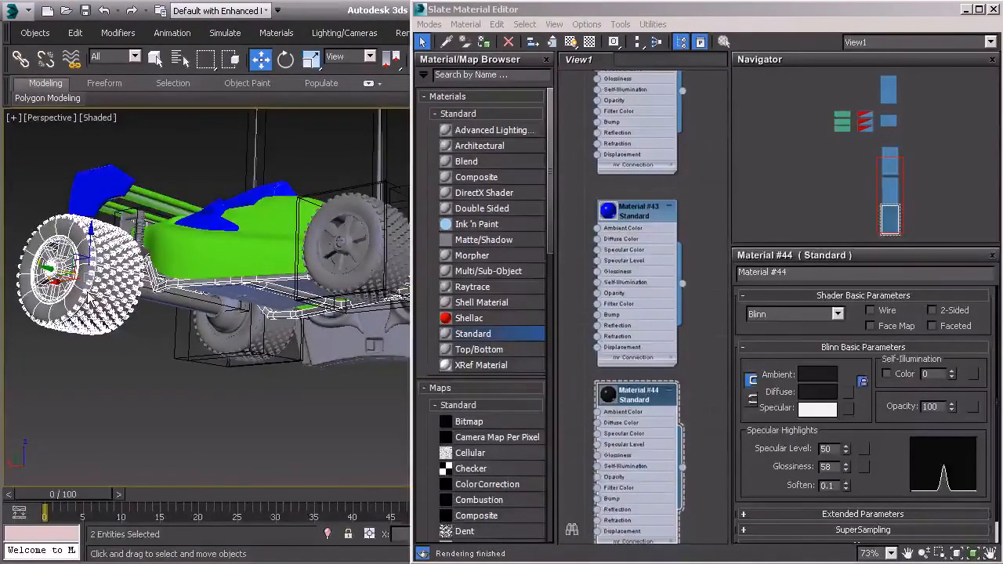
pyautogui.click(166, 284)
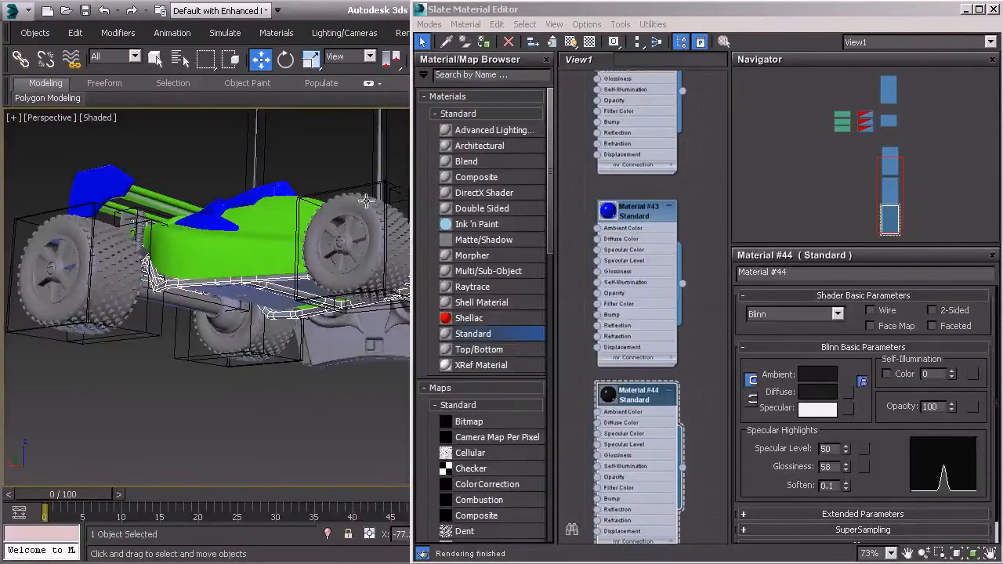
pyautogui.keyDown('alt'); pyautogui.moveTo(331, 303); pyautogui.dragTo(300, 244, button='middle'); pyautogui.keyUp('alt')
pyautogui.click(300, 244)
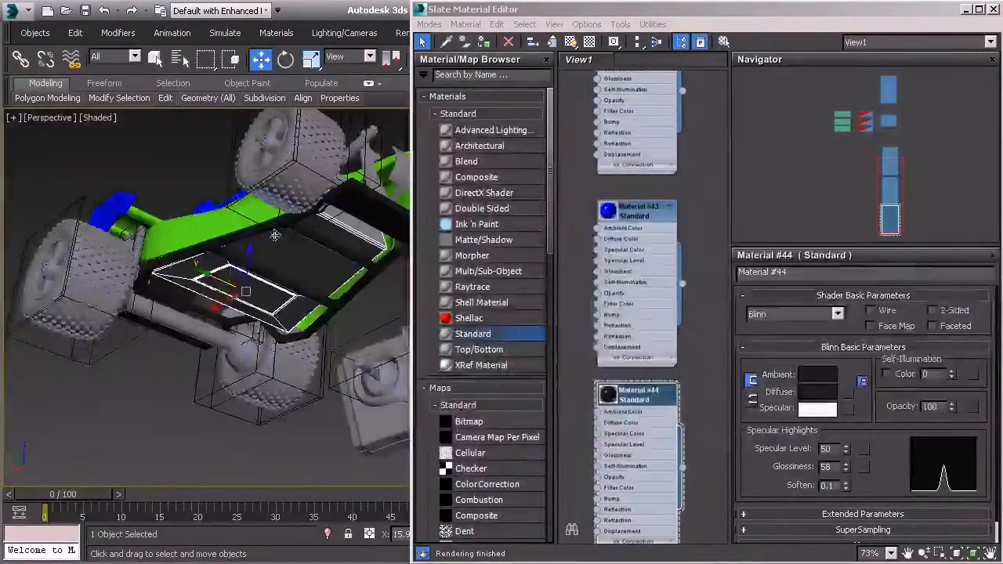
pyautogui.click(484, 43)
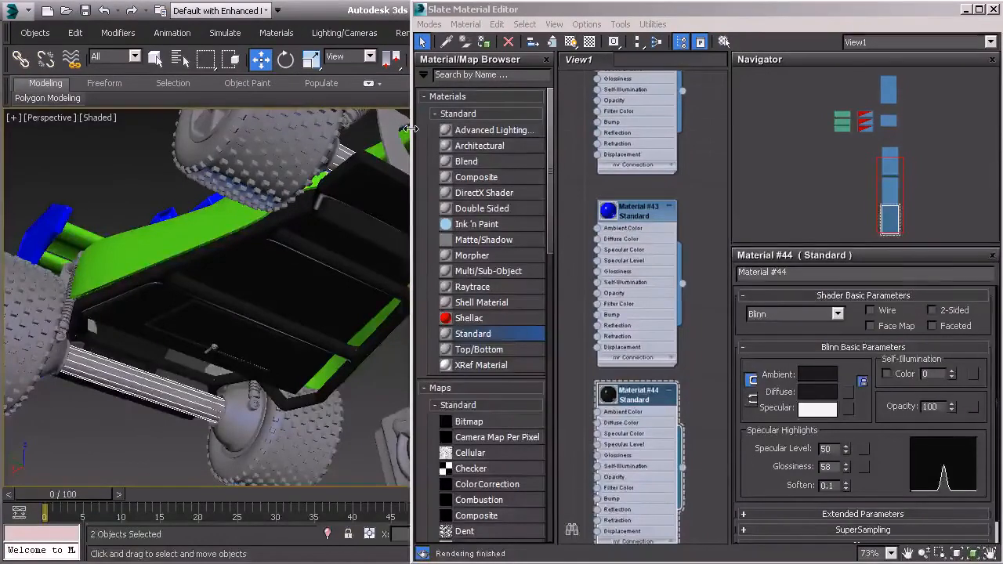
# Assign the near-black material to the two selected axle parts beneath the chassis
pyautogui.click(484, 43)
pyautogui.keyDown('alt'); pyautogui.moveTo(280, 307); pyautogui.dragTo(119, 342, button='middle'); pyautogui.keyUp('alt')
pyautogui.keyDown('alt'); pyautogui.moveTo(241, 278); pyautogui.dragTo(268, 264, button='middle'); pyautogui.keyUp('alt')
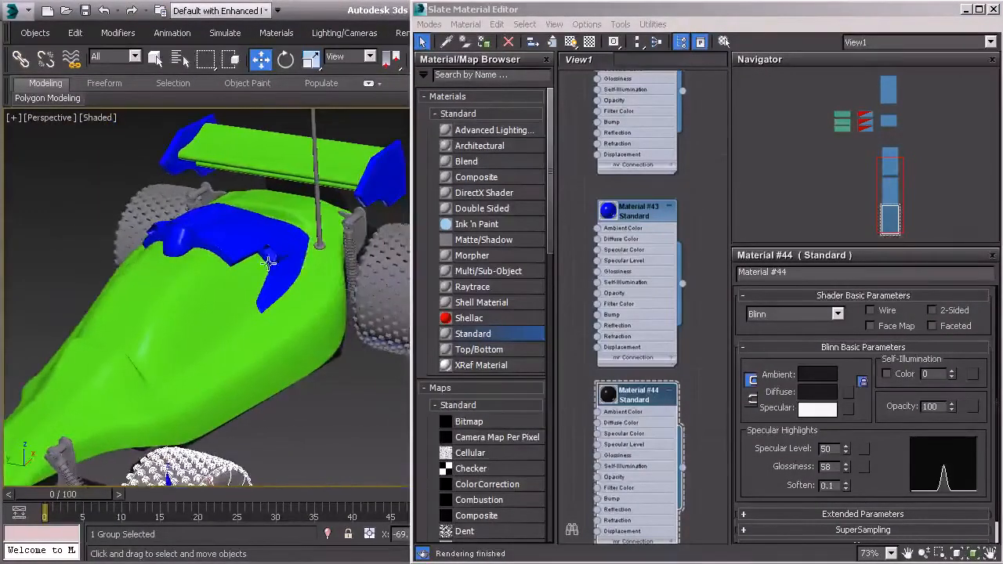
# Assign the near-black material to the main body of the remote controller behind the car
pyautogui.keyDown('alt'); pyautogui.moveTo(351, 295); pyautogui.dragTo(250, 320, button='middle'); pyautogui.keyUp('alt')
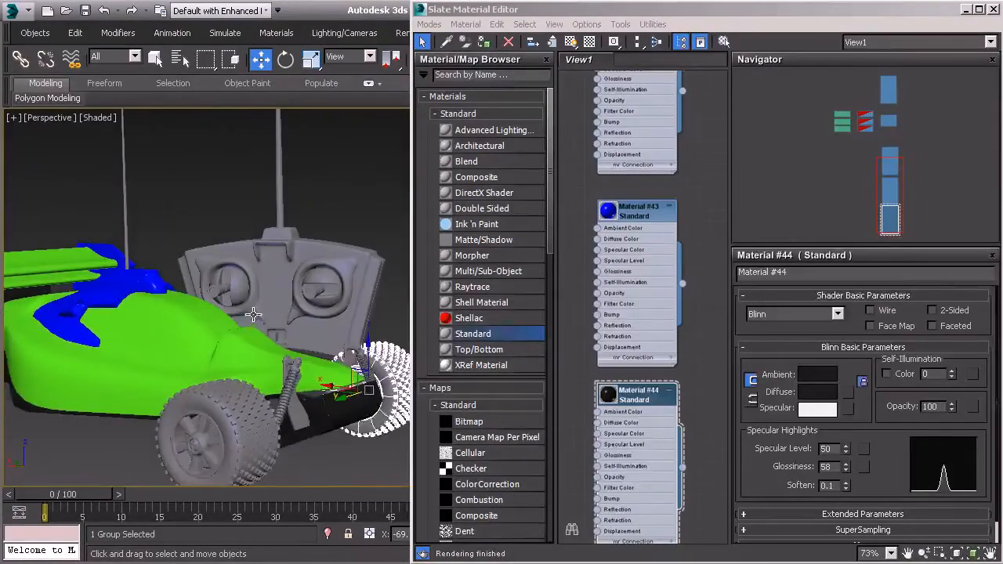
pyautogui.keyDown('alt'); pyautogui.moveTo(260, 376); pyautogui.dragTo(224, 429, button='middle'); pyautogui.keyUp('alt')
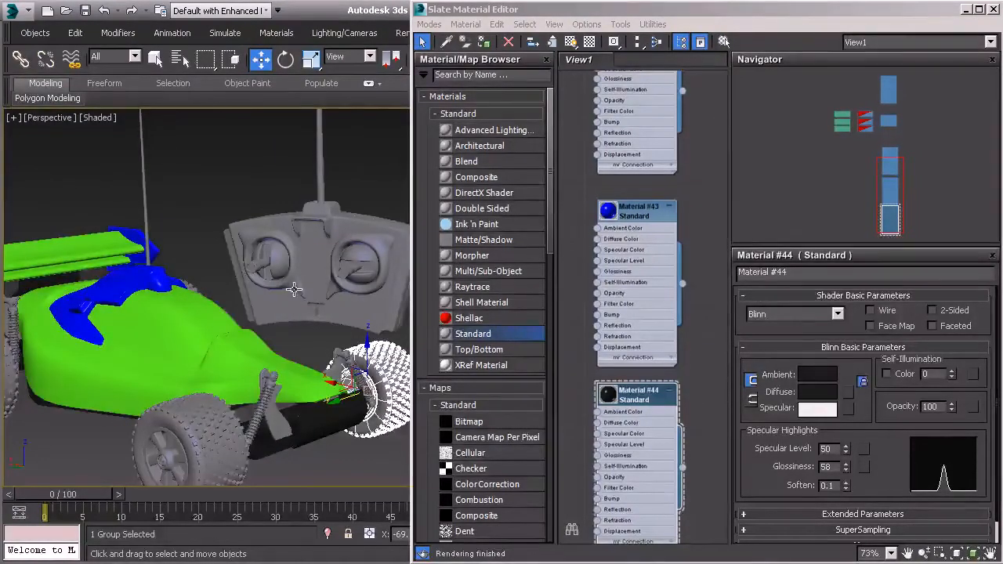
pyautogui.click(311, 265)
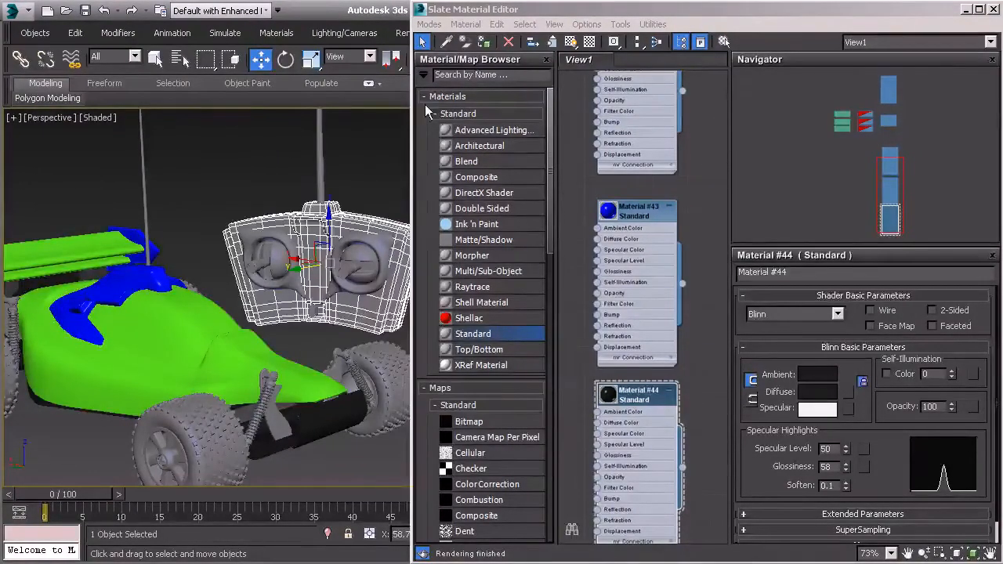
pyautogui.click(486, 42)
# Open the group of the rear wheel to access its tire and rim individually
pyautogui.keyDown('alt'); pyautogui.moveTo(280, 282); pyautogui.dragTo(133, 290, button='middle'); pyautogui.keyUp('alt')
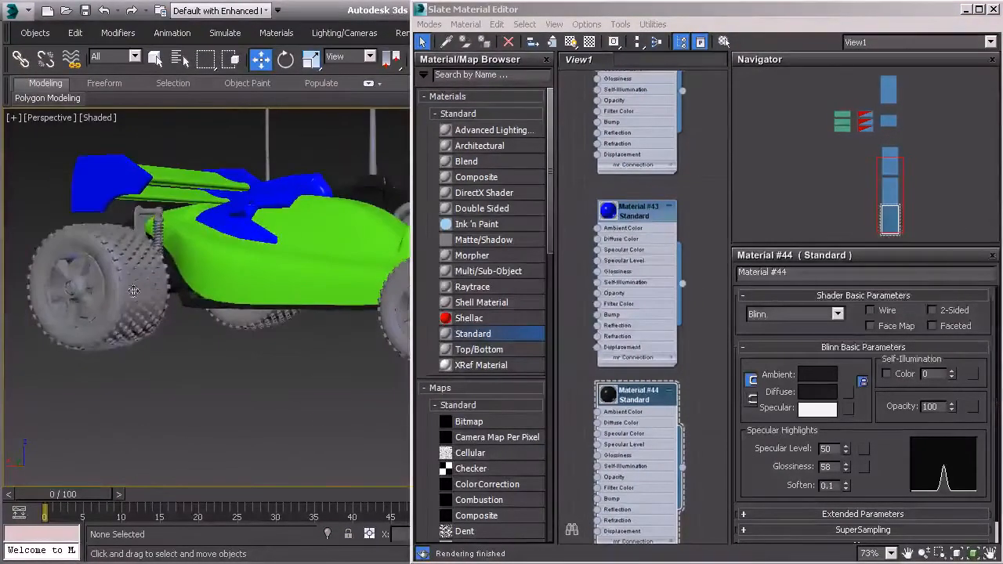
pyautogui.click(83, 36)
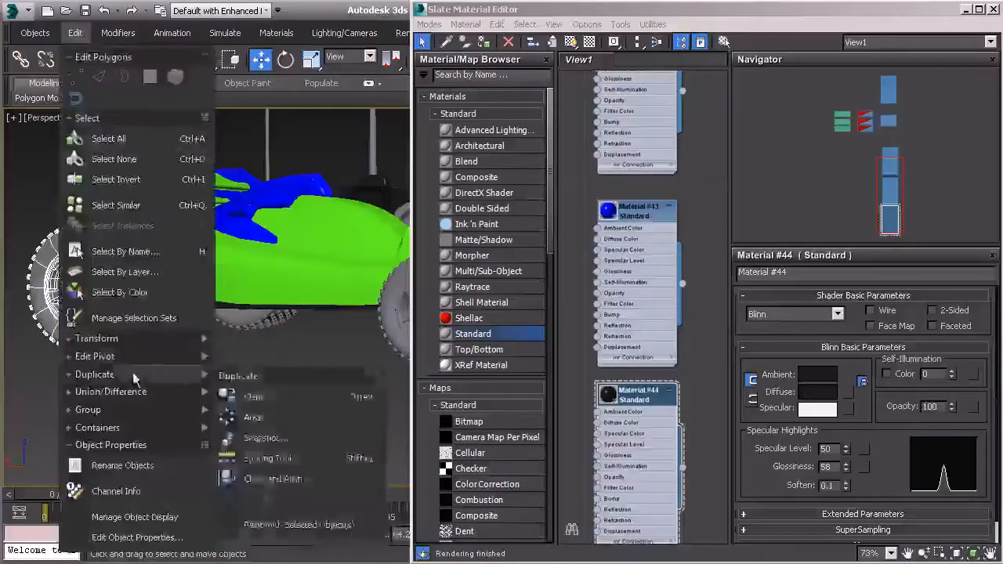
pyautogui.moveTo(141, 415)
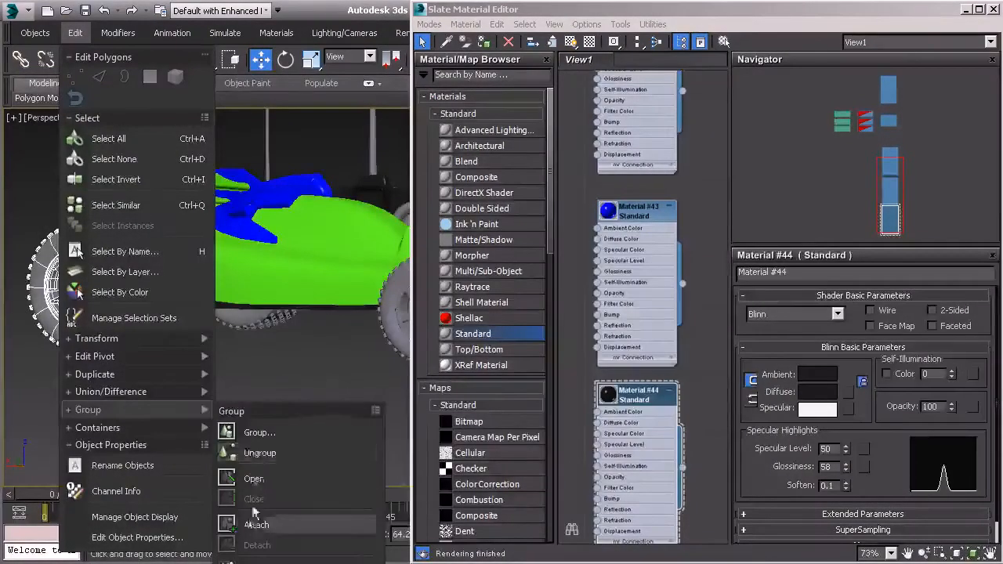
pyautogui.click(255, 524)
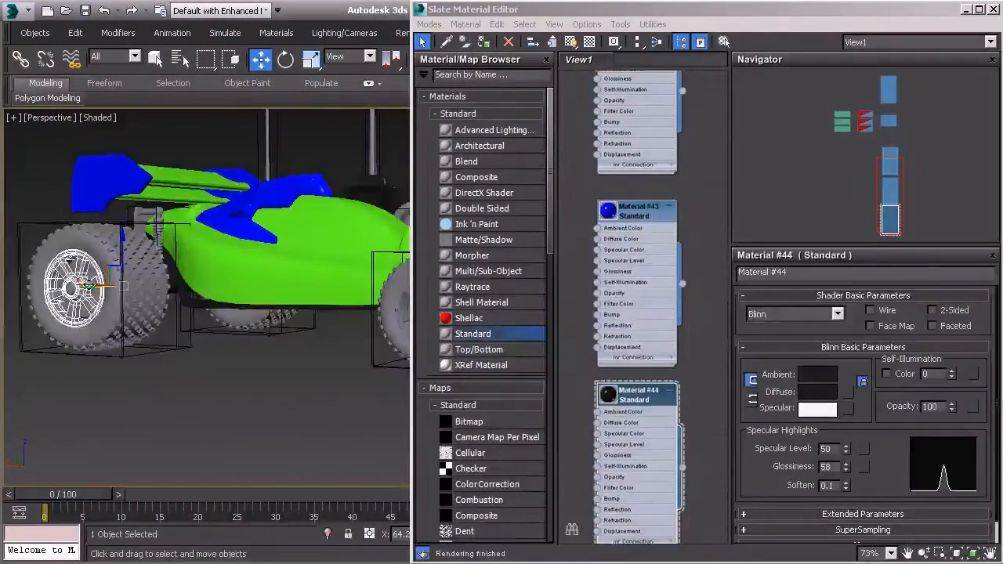
# Assign the near-black material to the rim inside the opened rear wheel group
pyautogui.press('z')
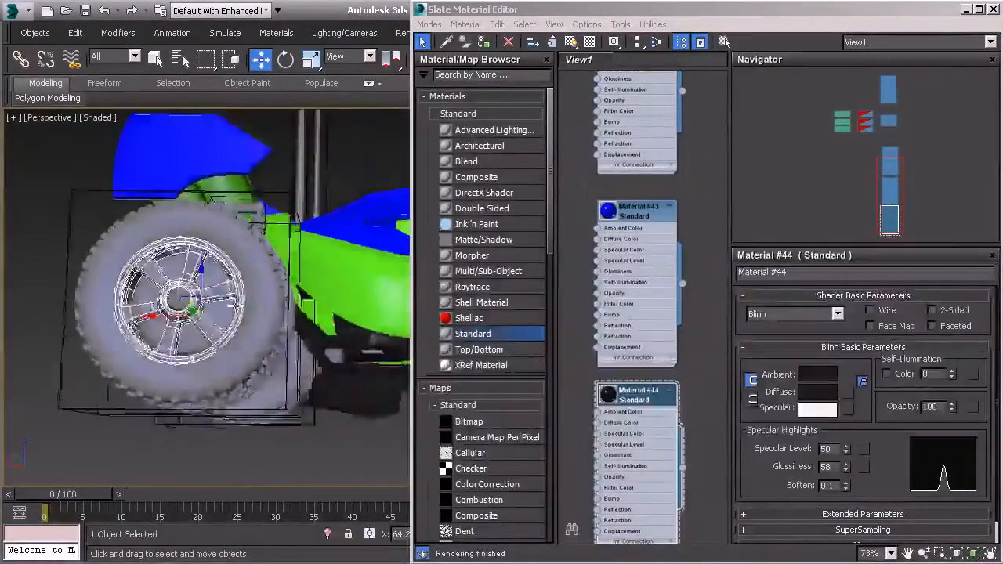
pyautogui.keyDown('alt'); pyautogui.moveTo(235, 305); pyautogui.dragTo(295, 307, button='middle'); pyautogui.keyUp('alt')
pyautogui.keyDown('alt'); pyautogui.moveTo(159, 298); pyautogui.dragTo(170, 300, button='middle'); pyautogui.keyUp('alt')
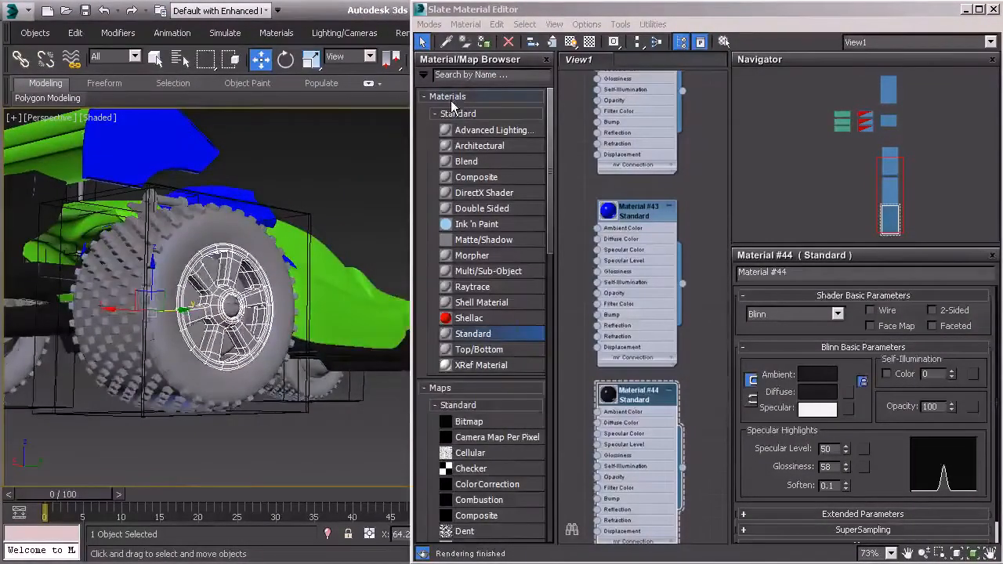
pyautogui.moveTo(314, 337); pyautogui.dragTo(251, 345, button='middle')
pyautogui.press('z')
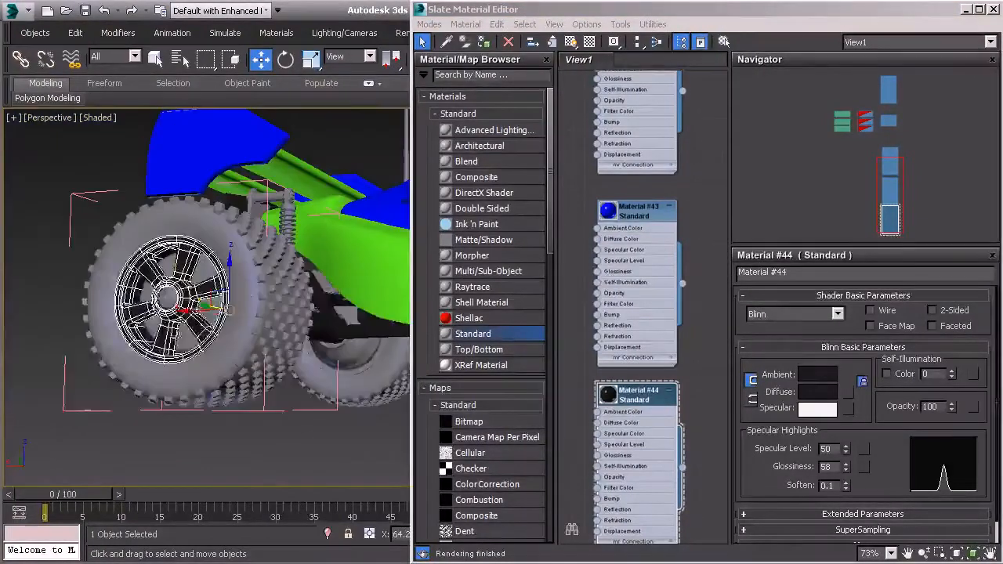
pyautogui.click(484, 43)
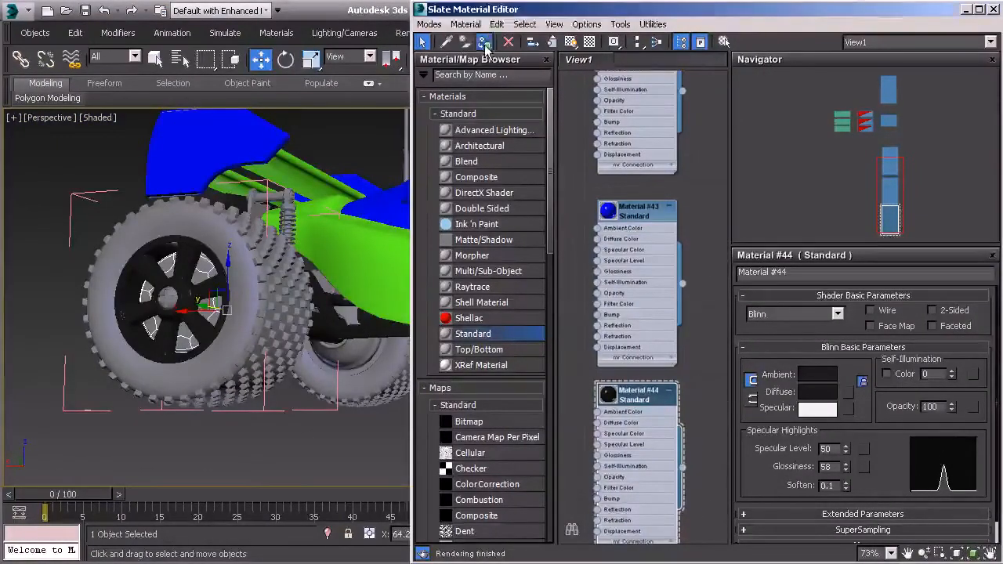
# Select the three remaining wheel groups and open them to access their parts
pyautogui.keyDown('alt'); pyautogui.moveTo(209, 323); pyautogui.dragTo(324, 357, button='middle'); pyautogui.keyUp('alt')
pyautogui.keyDown('alt'); pyautogui.moveTo(208, 324); pyautogui.dragTo(298, 336, button='middle'); pyautogui.keyUp('alt')
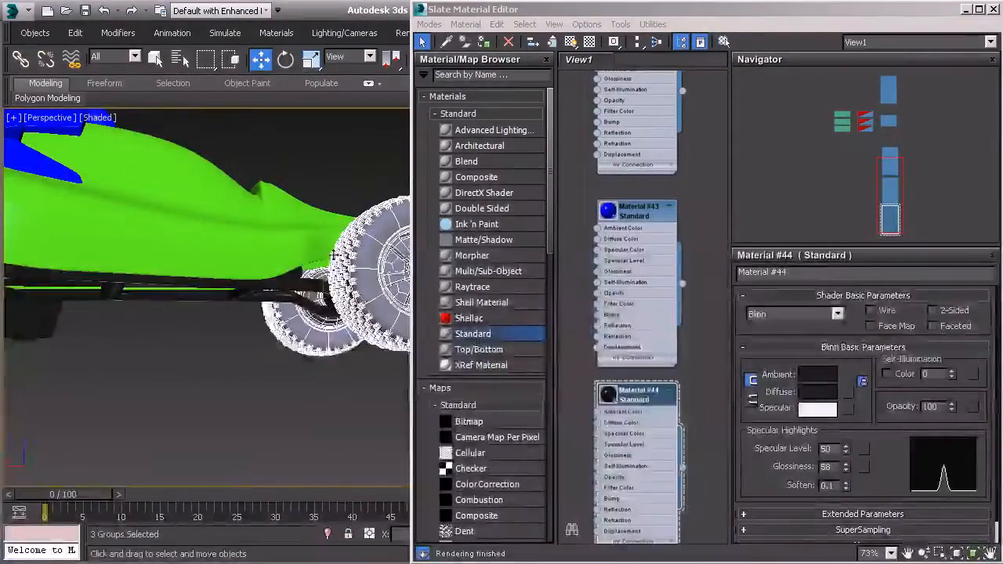
pyautogui.click(75, 33)
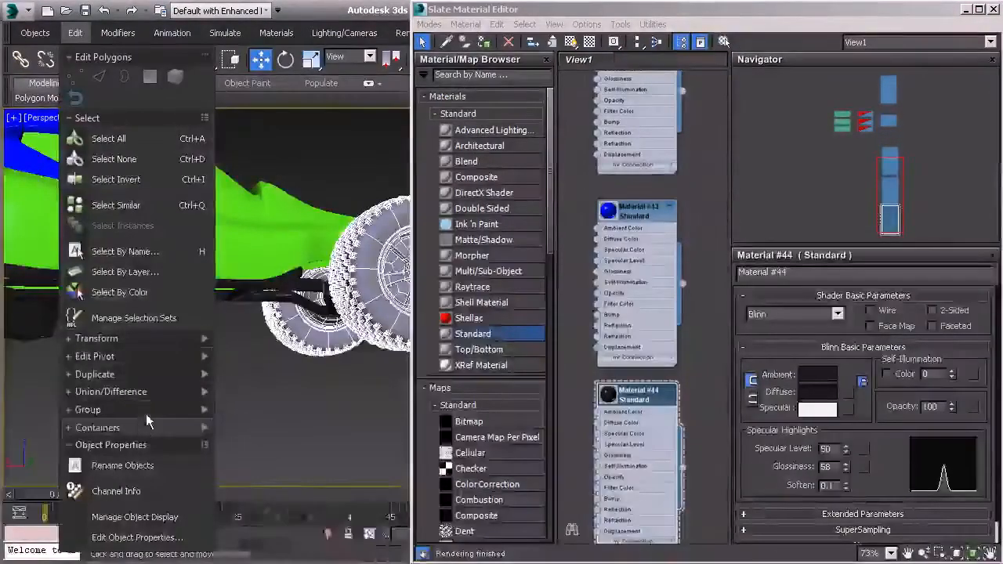
pyautogui.moveTo(150, 408)
pyautogui.click(254, 479)
# Select the rim parts of the three remaining wheels and assign the near-black material to them
pyautogui.moveTo(167, 378); pyautogui.dragTo(307, 361, button='middle')
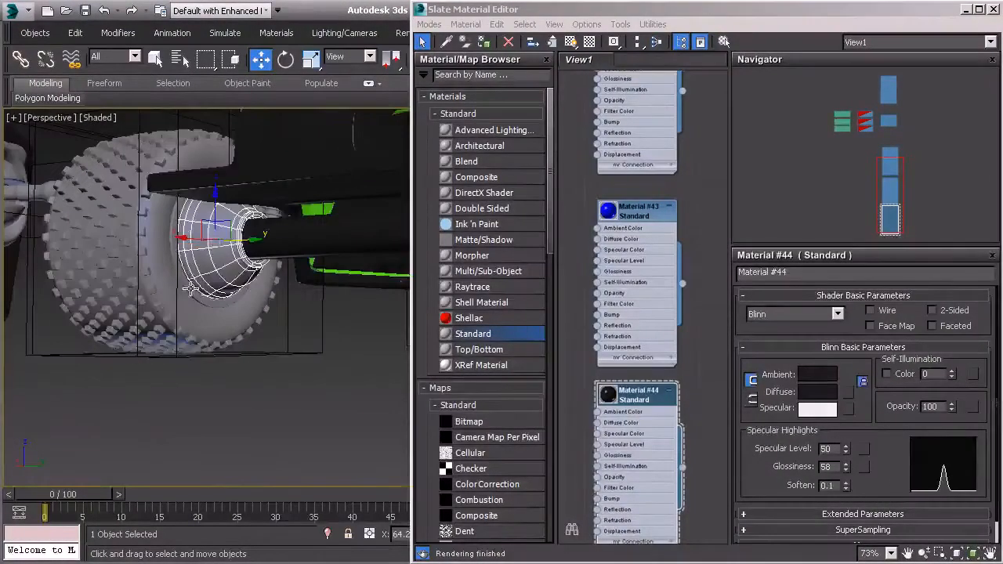
pyautogui.keyDown('alt'); pyautogui.moveTo(190, 288); pyautogui.dragTo(94, 274, button='middle'); pyautogui.keyUp('alt')
pyautogui.moveTo(184, 264); pyautogui.dragTo(329, 263, button='middle')
pyautogui.keyDown('ctrl'); pyautogui.click(116, 253); pyautogui.keyUp('ctrl')
pyautogui.moveTo(79, 298); pyautogui.dragTo(329, 313, button='middle')
pyautogui.keyDown('ctrl'); pyautogui.click(249, 320); pyautogui.keyUp('ctrl')
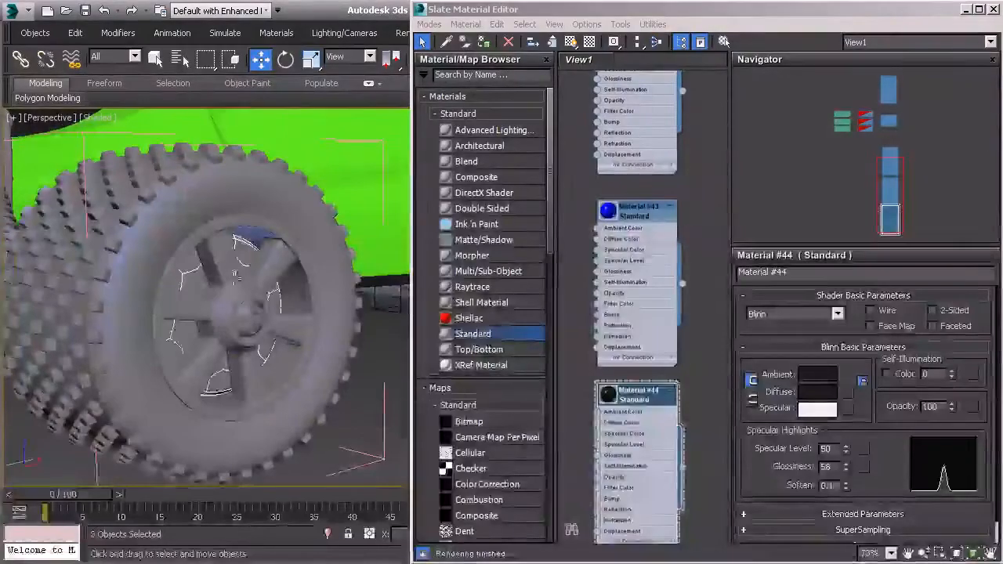
pyautogui.scroll(-4, 364, 302)
pyautogui.keyDown('alt'); pyautogui.moveTo(196, 306); pyautogui.dragTo(278, 307, button='middle'); pyautogui.keyUp('alt')
pyautogui.moveTo(48, 329)
pyautogui.mouseDown(button='middle')
pyautogui.moveTo(327, 311)
pyautogui.moveTo(183, 309)
pyautogui.moveTo(234, 308)
pyautogui.mouseUp(button='middle')
pyautogui.keyDown('ctrl'); pyautogui.click(234, 308); pyautogui.keyUp('ctrl')
pyautogui.keyDown('alt'); pyautogui.moveTo(334, 284); pyautogui.dragTo(155, 291, button='middle'); pyautogui.keyUp('alt')
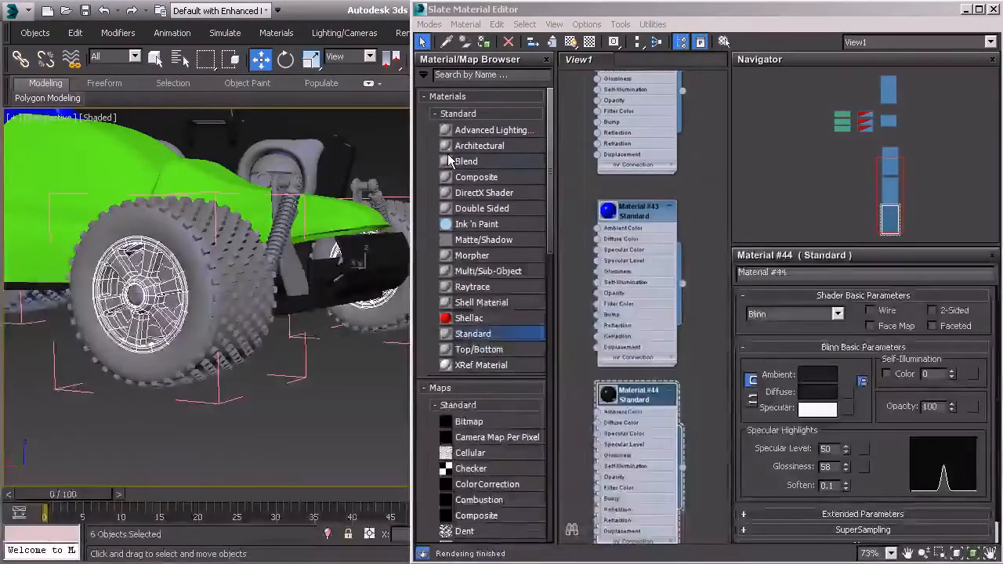
pyautogui.click(267, 404)
# Select the shock absorber groups beside the wheels and open them
pyautogui.moveTo(141, 350); pyautogui.dragTo(226, 332, button='middle')
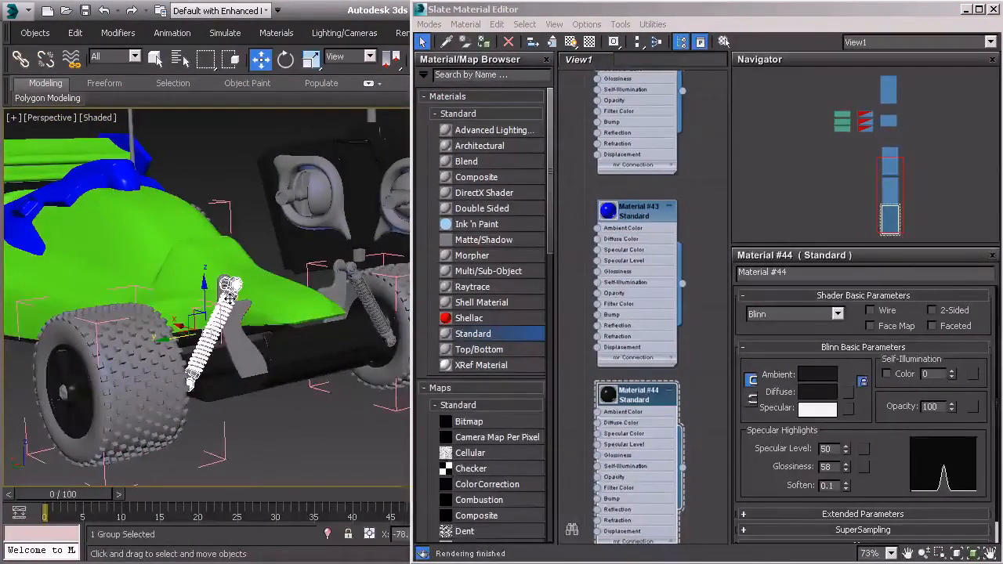
pyautogui.keyDown('alt'); pyautogui.moveTo(348, 268); pyautogui.dragTo(196, 202, button='middle'); pyautogui.keyUp('alt')
pyautogui.click(76, 33)
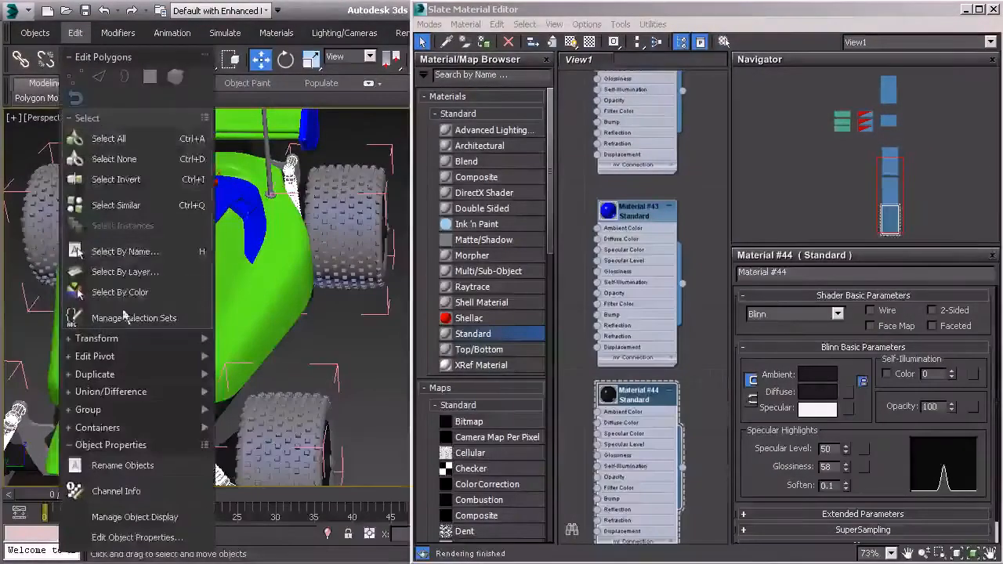
pyautogui.moveTo(128, 416)
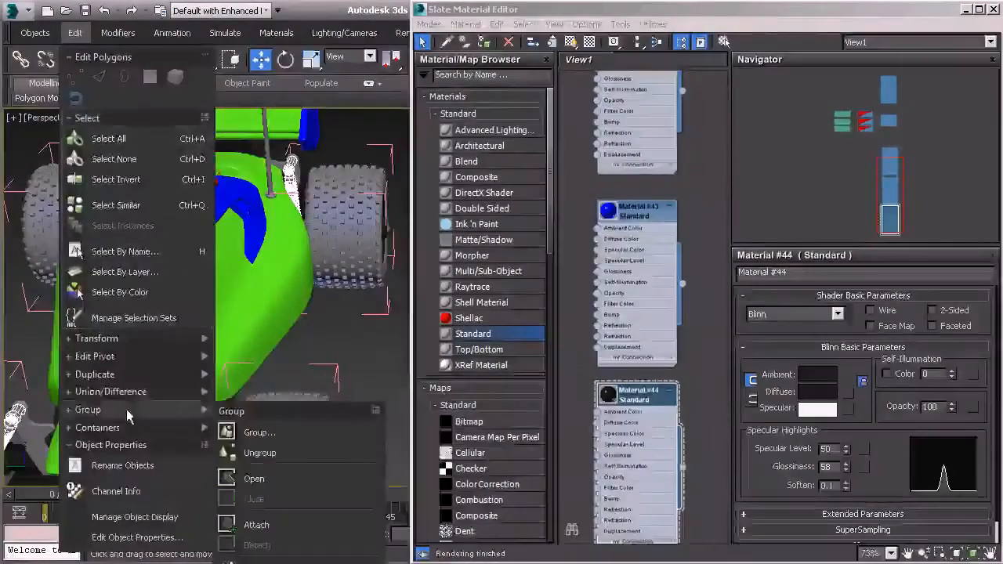
pyautogui.click(261, 481)
# Open the nested group of the rear shock absorber next to the antenna
pyautogui.click(290, 182)
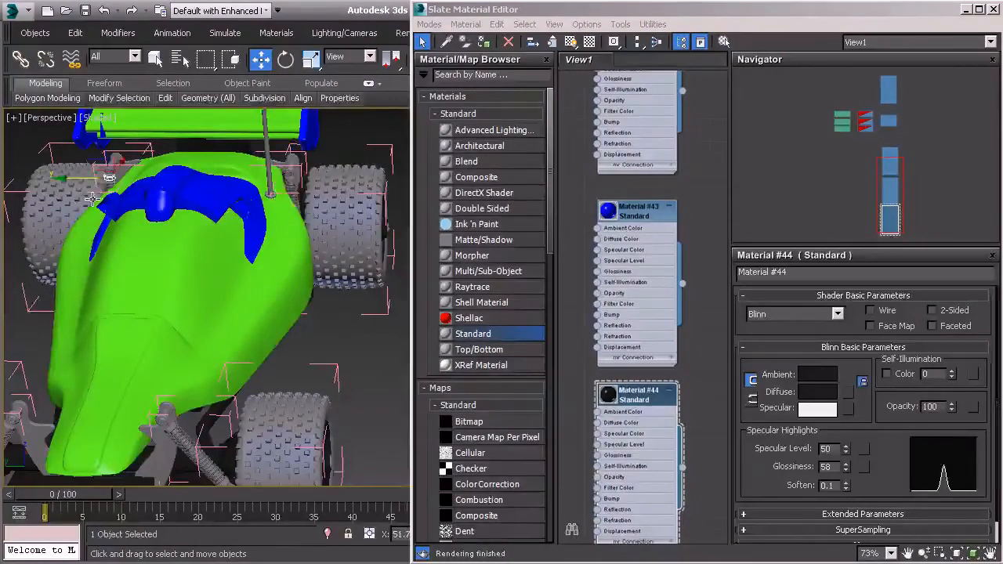
pyautogui.keyDown('alt'); pyautogui.moveTo(92, 199); pyautogui.dragTo(198, 173, button='middle'); pyautogui.keyUp('alt')
pyautogui.scroll(3, 198, 172)
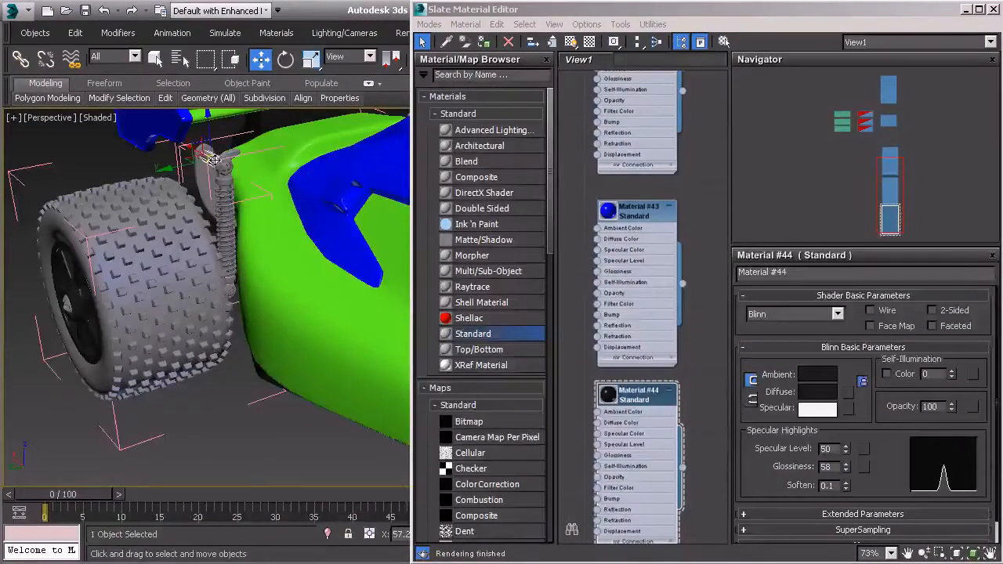
pyautogui.keyDown('alt'); pyautogui.moveTo(244, 197); pyautogui.dragTo(231, 328, button='middle'); pyautogui.keyUp('alt')
pyautogui.scroll(-3, 212, 270)
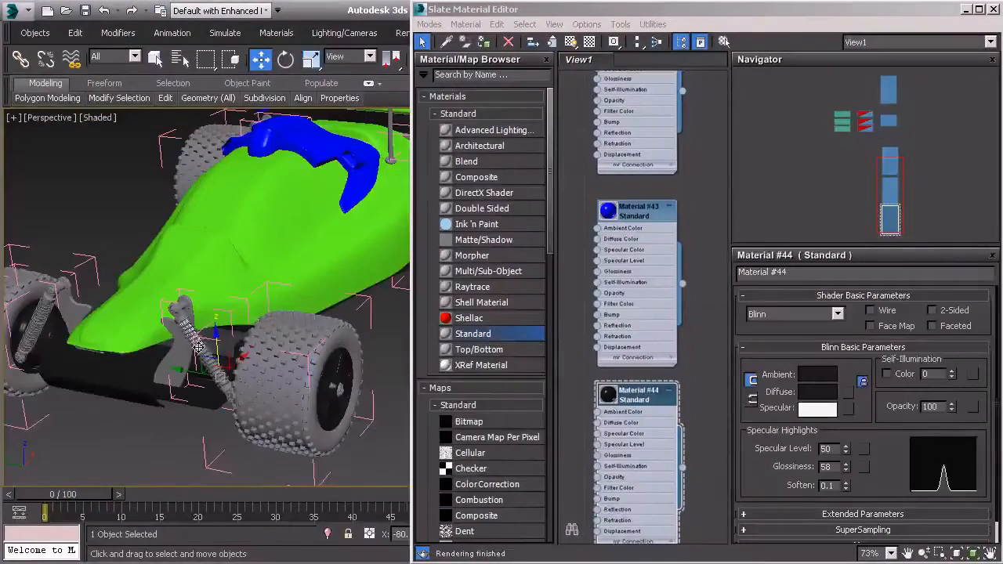
pyautogui.moveTo(271, 259); pyautogui.dragTo(73, 384, button='middle')
pyautogui.click(236, 271)
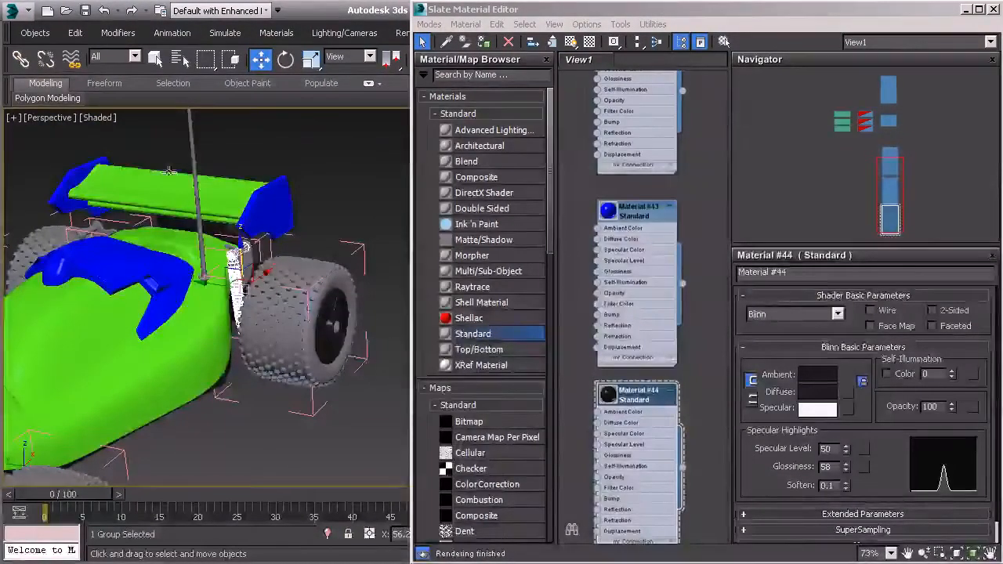
pyautogui.click(75, 33)
pyautogui.moveTo(141, 409)
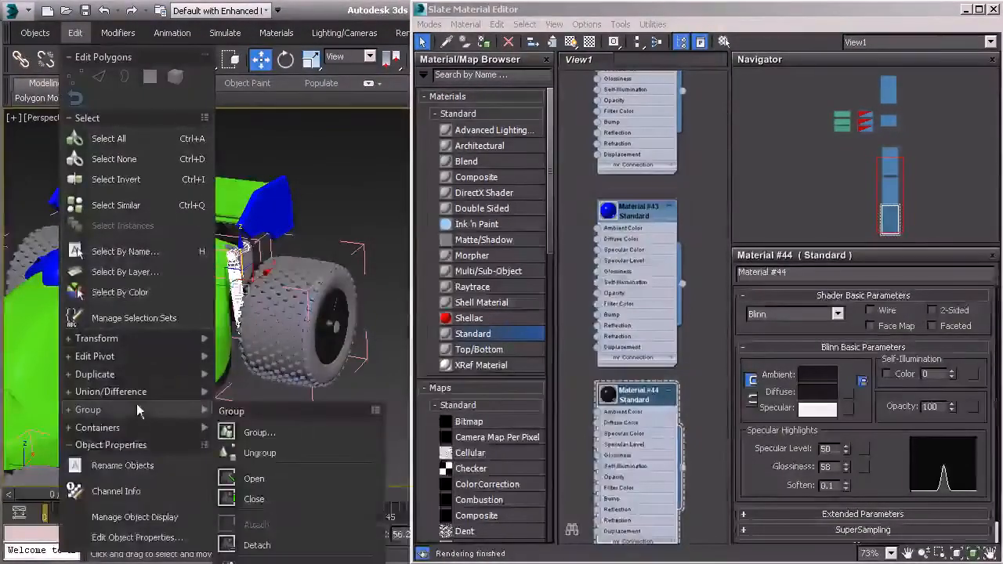
pyautogui.click(252, 480)
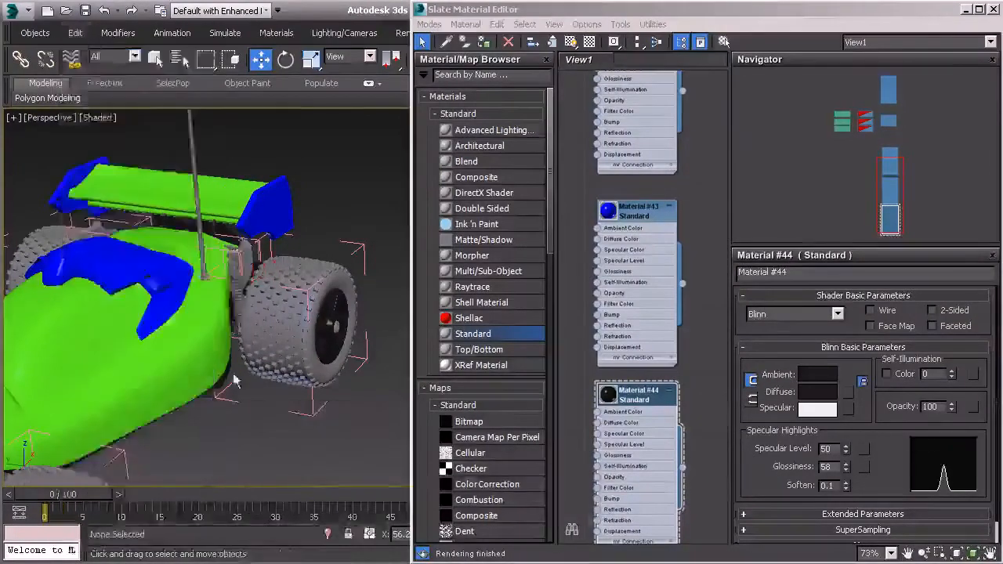
# Assign the near-black material to the inner rod and end fittings of the rear shock near the antenna, leaving out the coil spring
pyautogui.scroll(5, 233, 267)
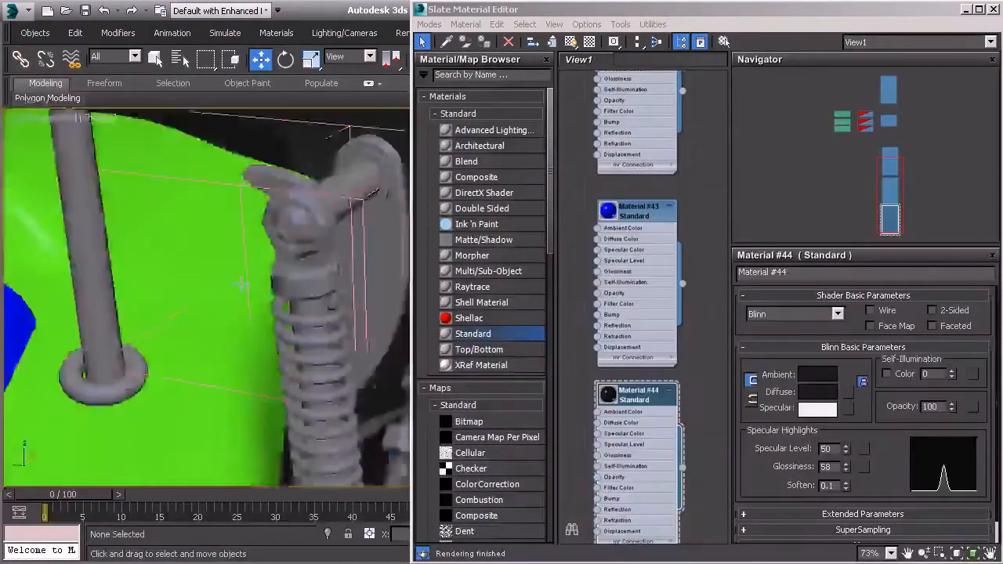
pyautogui.click(313, 265)
pyautogui.keyDown('ctrl'); pyautogui.click(312, 302); pyautogui.keyUp('ctrl')
pyautogui.scroll(5, 266, 239)
pyautogui.moveTo(229, 250); pyautogui.dragTo(258, 401, button='middle')
pyautogui.keyDown('ctrl'); pyautogui.click(285, 161); pyautogui.keyUp('ctrl')
pyautogui.keyDown('alt'); pyautogui.moveTo(264, 185); pyautogui.dragTo(224, 188, button='middle'); pyautogui.keyUp('alt')
pyautogui.moveTo(381, 197); pyautogui.dragTo(280, 214, button='middle')
pyautogui.scroll(-3, 235, 251)
pyautogui.keyDown('alt'); pyautogui.moveTo(234, 251); pyautogui.dragTo(309, 321, button='middle'); pyautogui.keyUp('alt')
pyautogui.scroll(4, 309, 320)
pyautogui.scroll(-2, 309, 321)
pyautogui.moveTo(92, 380); pyautogui.dragTo(279, 340, button='middle')
pyautogui.keyDown('alt'); pyautogui.click(320, 340); pyautogui.keyUp('alt')
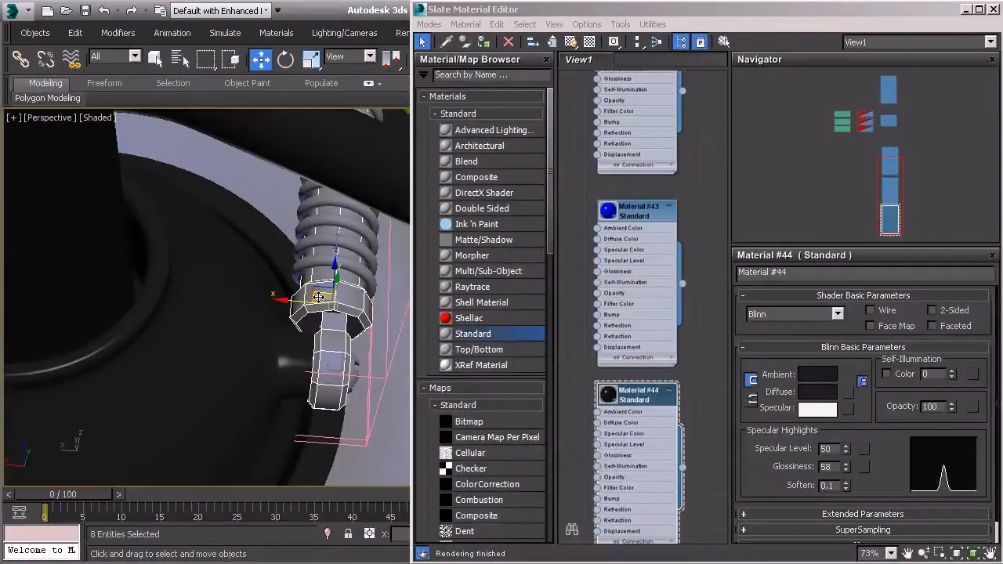
pyautogui.click(484, 42)
# Assign the near-black material to the rod, nuts, end eyes and mounting pin of the opposite rear shock, leaving out its coil
pyautogui.scroll(-4, 256, 306)
pyautogui.keyDown('alt'); pyautogui.moveTo(255, 305); pyautogui.dragTo(260, 277, button='middle'); pyautogui.keyUp('alt')
pyautogui.scroll(3, 296, 278)
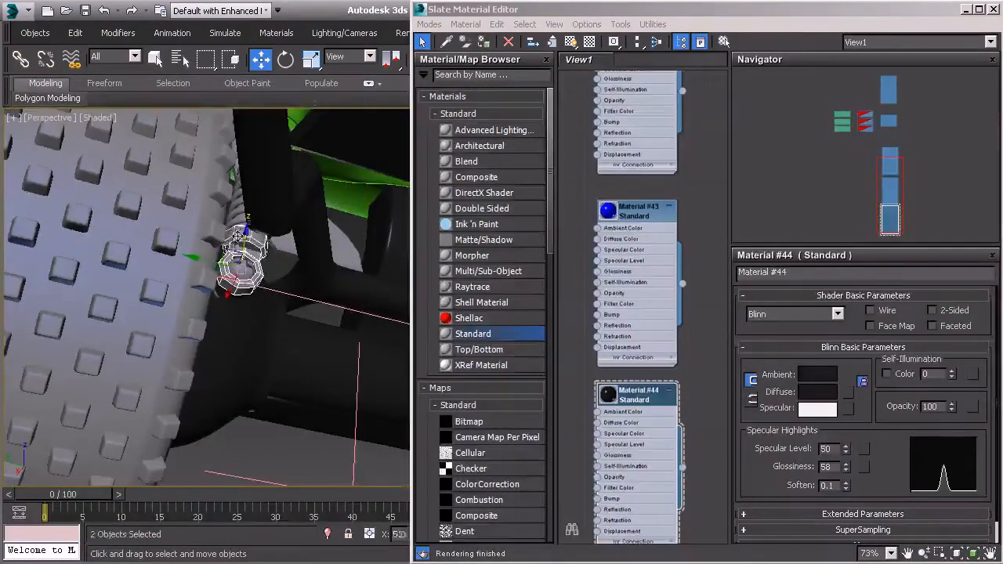
pyautogui.moveTo(238, 237)
pyautogui.keyDown('alt'); pyautogui.mouseDown(button='middle')
pyautogui.moveTo(259, 223)
pyautogui.moveTo(235, 245)
pyautogui.mouseUp(button='middle'); pyautogui.keyUp('alt')
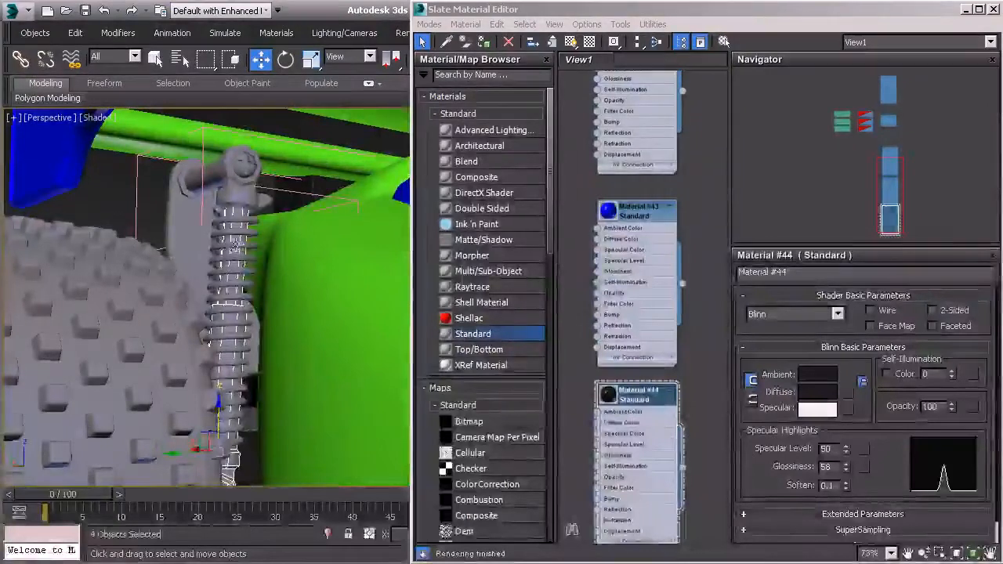
pyautogui.keyDown('alt'); pyautogui.moveTo(228, 179); pyautogui.dragTo(242, 223, button='middle'); pyautogui.keyUp('alt')
pyautogui.keyDown('ctrl'); pyautogui.click(258, 208); pyautogui.keyUp('ctrl')
pyautogui.scroll(5, 255, 209)
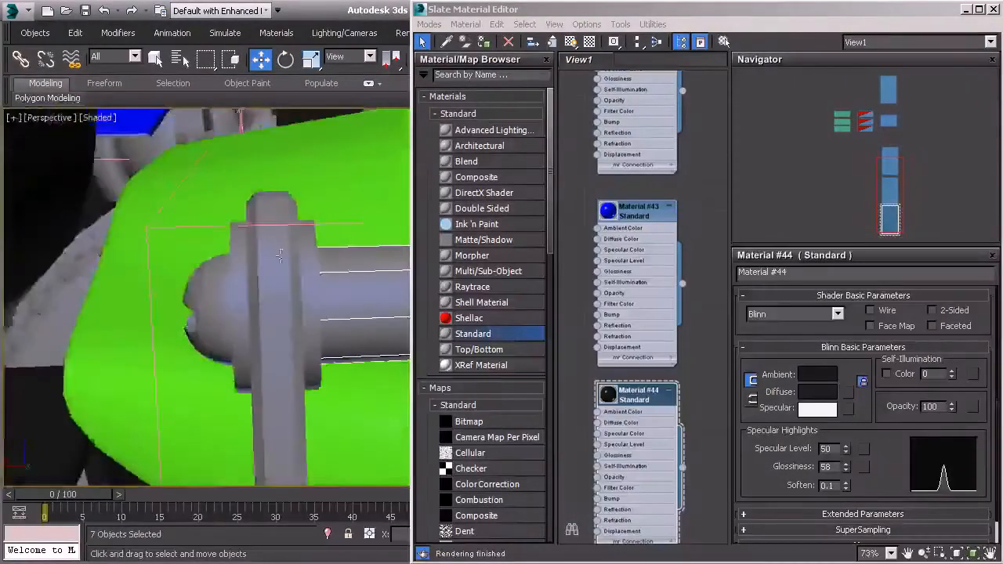
pyautogui.moveTo(280, 256); pyautogui.dragTo(248, 250, button='middle')
pyautogui.scroll(-5, 246, 245)
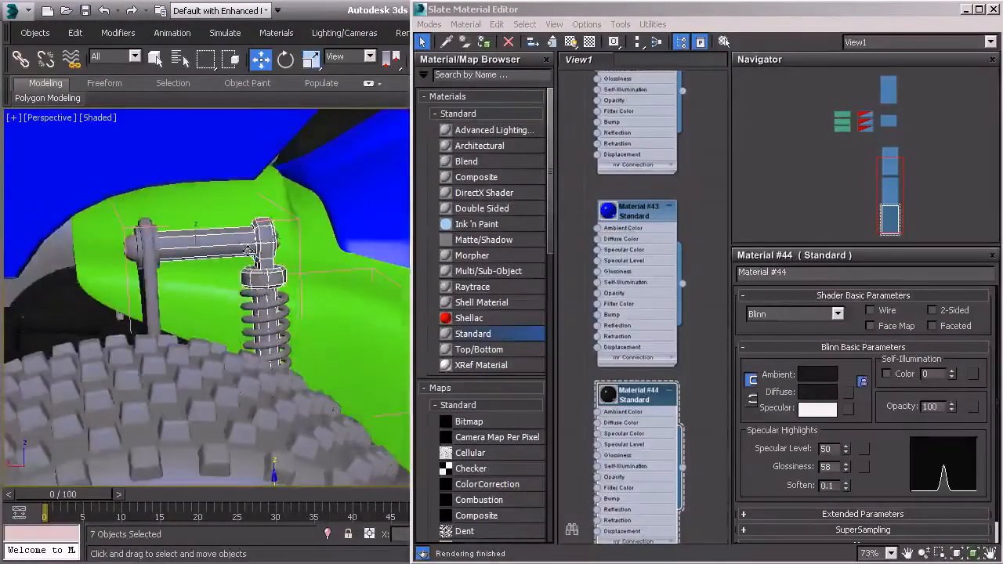
pyautogui.click(485, 44)
# Assign the near-black material to the rod, nuts, end eyes and pin of one front shock absorber, leaving out its coil spring
pyautogui.scroll(-4, 295, 333)
pyautogui.keyDown('alt'); pyautogui.moveTo(278, 303); pyautogui.dragTo(227, 269, button='middle'); pyautogui.keyUp('alt')
pyautogui.scroll(-3, 258, 288)
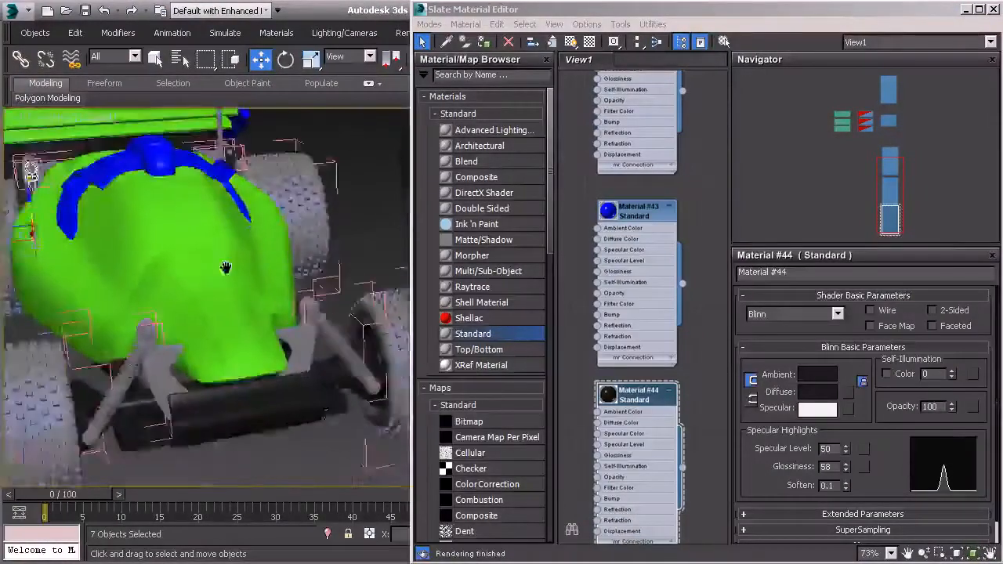
pyautogui.scroll(5, 168, 363)
pyautogui.keyDown('alt'); pyautogui.moveTo(167, 363); pyautogui.dragTo(167, 300, button='middle'); pyautogui.keyUp('alt')
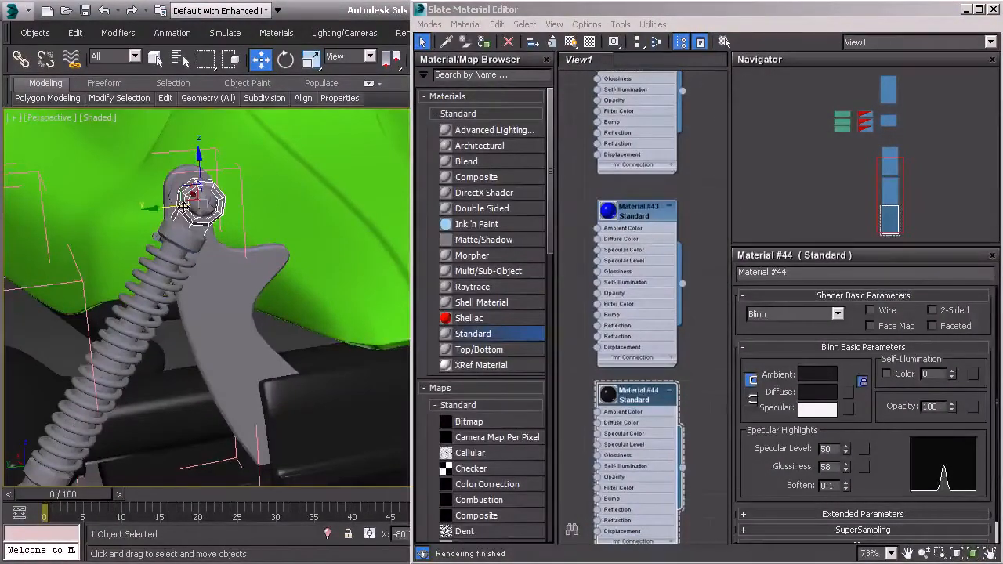
pyautogui.keyDown('alt'); pyautogui.moveTo(181, 204); pyautogui.dragTo(342, 247, button='middle'); pyautogui.keyUp('alt')
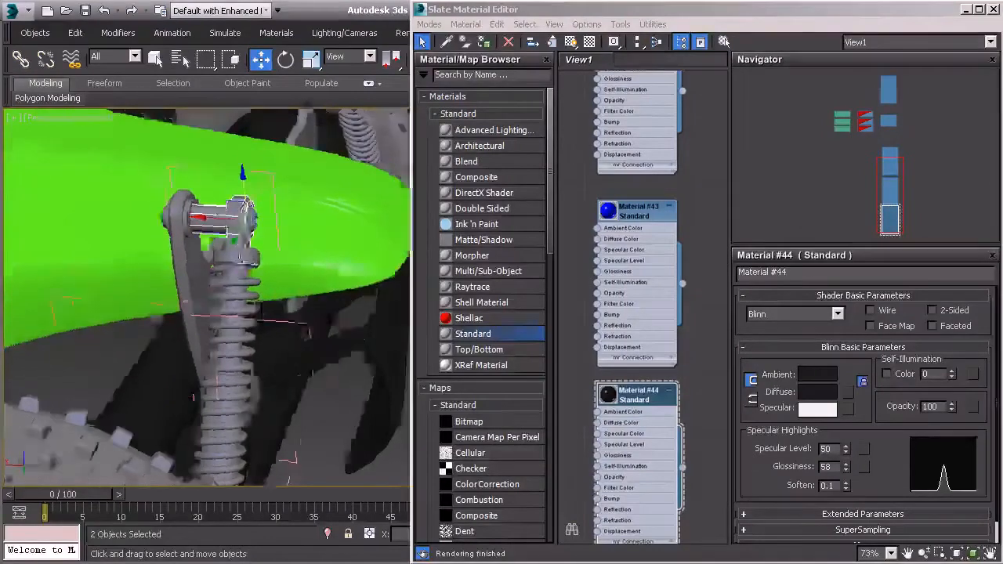
pyautogui.keyDown('alt'); pyautogui.moveTo(252, 261); pyautogui.dragTo(298, 267, button='middle'); pyautogui.keyUp('alt')
pyautogui.keyDown('ctrl'); pyautogui.click(234, 273); pyautogui.keyUp('ctrl')
pyautogui.keyDown('alt'); pyautogui.moveTo(234, 273); pyautogui.dragTo(230, 295, button='middle'); pyautogui.keyUp('alt')
pyautogui.keyDown('ctrl'); pyautogui.click(178, 207); pyautogui.keyUp('ctrl')
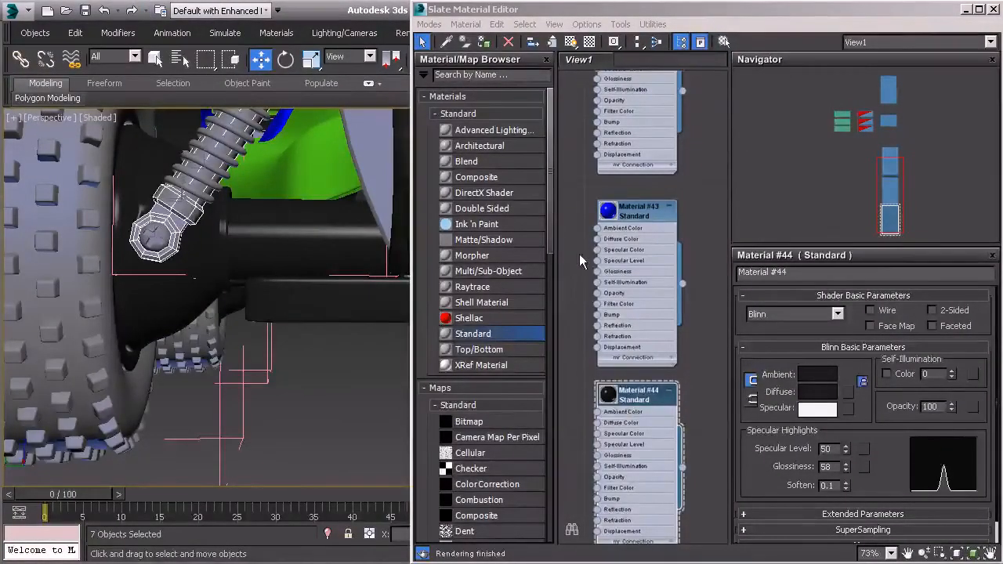
# Assign the near-black material to the rod and end fittings of the opposite front shock absorber, leaving out its coil spring
pyautogui.scroll(-4, 215, 257)
pyautogui.moveTo(309, 269); pyautogui.dragTo(157, 286, button='middle')
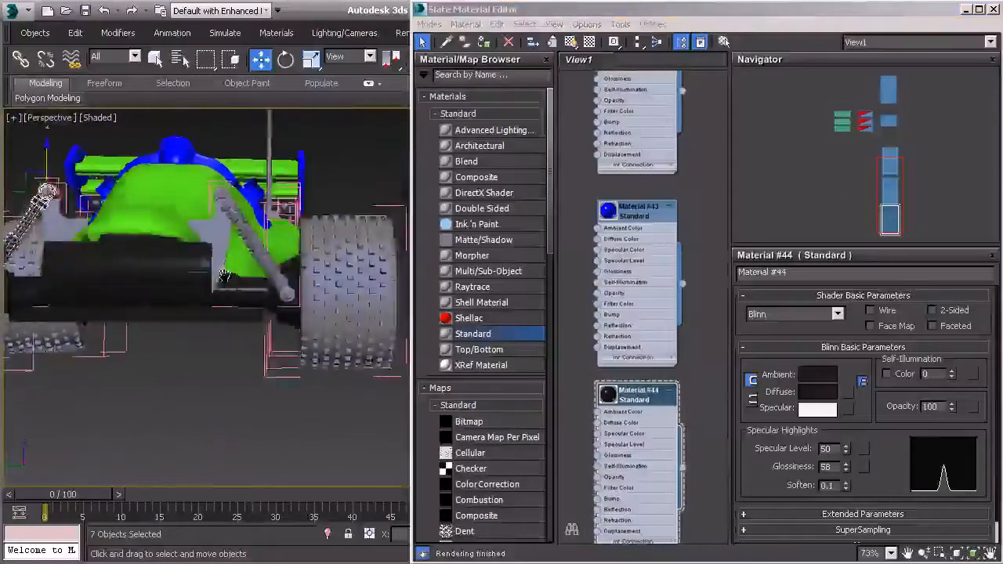
pyautogui.scroll(4, 261, 267)
pyautogui.keyDown('ctrl'); pyautogui.click(303, 321); pyautogui.keyUp('ctrl')
pyautogui.keyDown('ctrl'); pyautogui.click(233, 226); pyautogui.keyUp('ctrl')
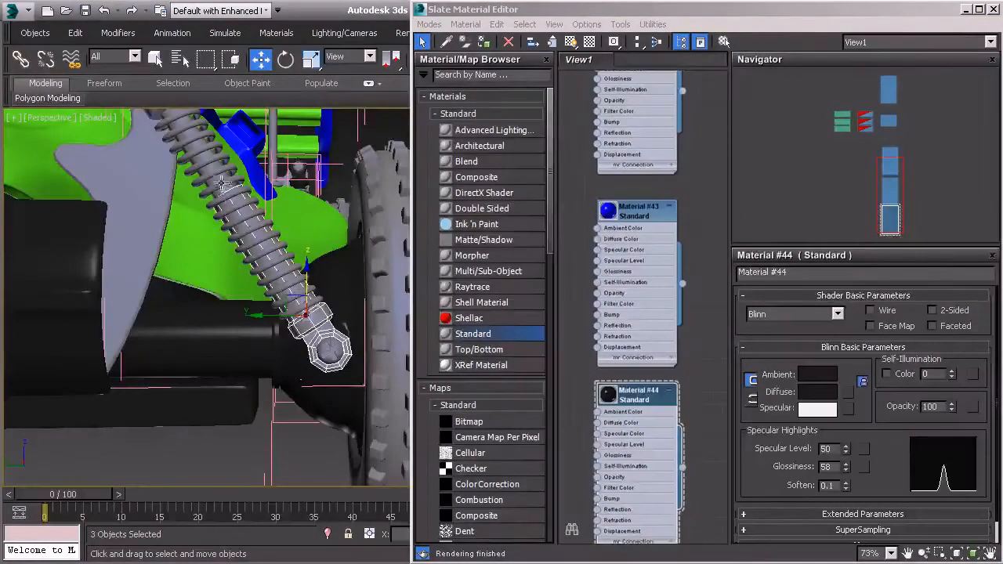
pyautogui.moveTo(221, 183); pyautogui.dragTo(295, 344, button='middle')
pyautogui.keyDown('ctrl'); pyautogui.click(298, 351); pyautogui.keyUp('ctrl')
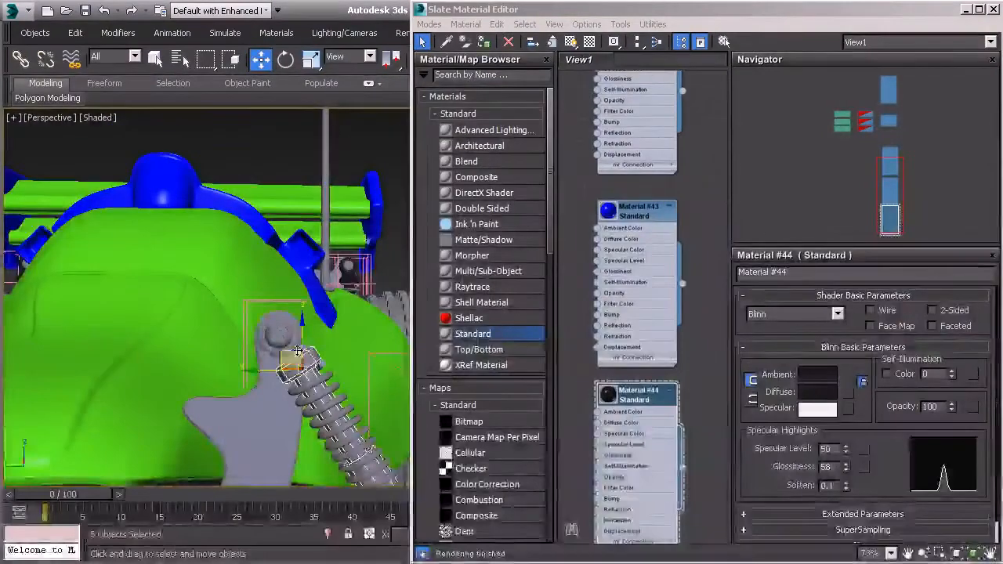
pyautogui.keyDown('ctrl'); pyautogui.click(298, 351); pyautogui.keyUp('ctrl')
pyautogui.click(485, 42)
# Assign the green material to the frames around the two control knobs on the remote controller
pyautogui.scroll(-4, 255, 359)
pyautogui.moveTo(256, 359); pyautogui.dragTo(347, 343, button='middle')
pyautogui.keyDown('alt'); pyautogui.moveTo(319, 342); pyautogui.dragTo(180, 392, button='middle'); pyautogui.keyUp('alt')
pyautogui.moveTo(317, 183); pyautogui.dragTo(294, 253, button='middle')
pyautogui.keyDown('alt'); pyautogui.moveTo(310, 317); pyautogui.dragTo(227, 322, button='middle'); pyautogui.keyUp('alt')
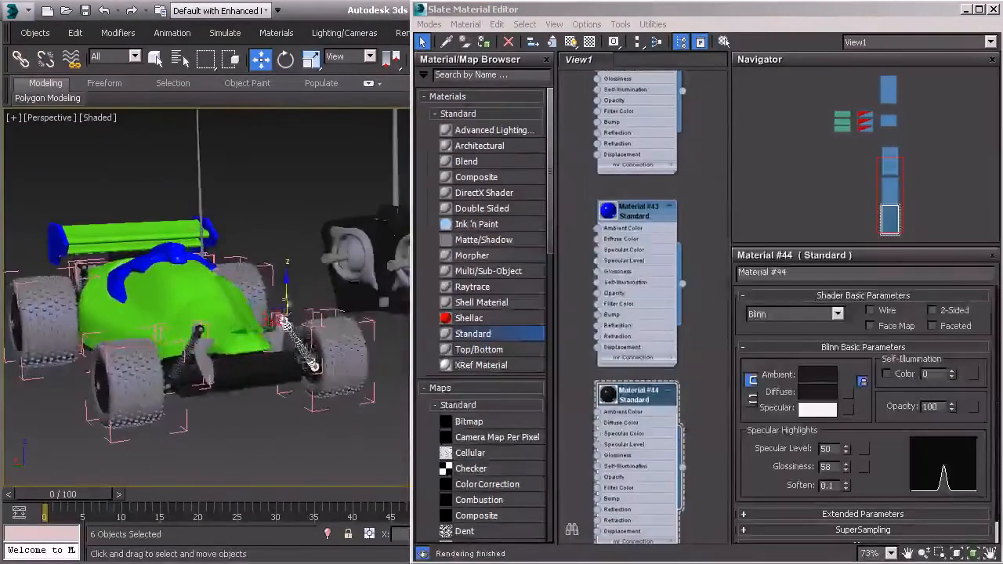
pyautogui.click(327, 254)
pyautogui.keyDown('alt'); pyautogui.moveTo(327, 256); pyautogui.dragTo(283, 263, button='middle'); pyautogui.keyUp('alt')
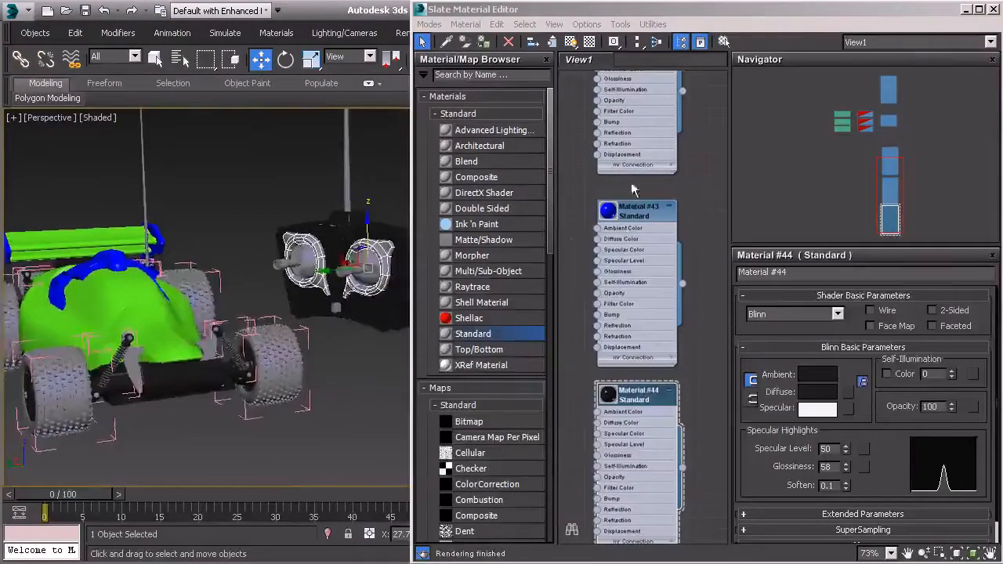
pyautogui.click(628, 139)
pyautogui.click(484, 42)
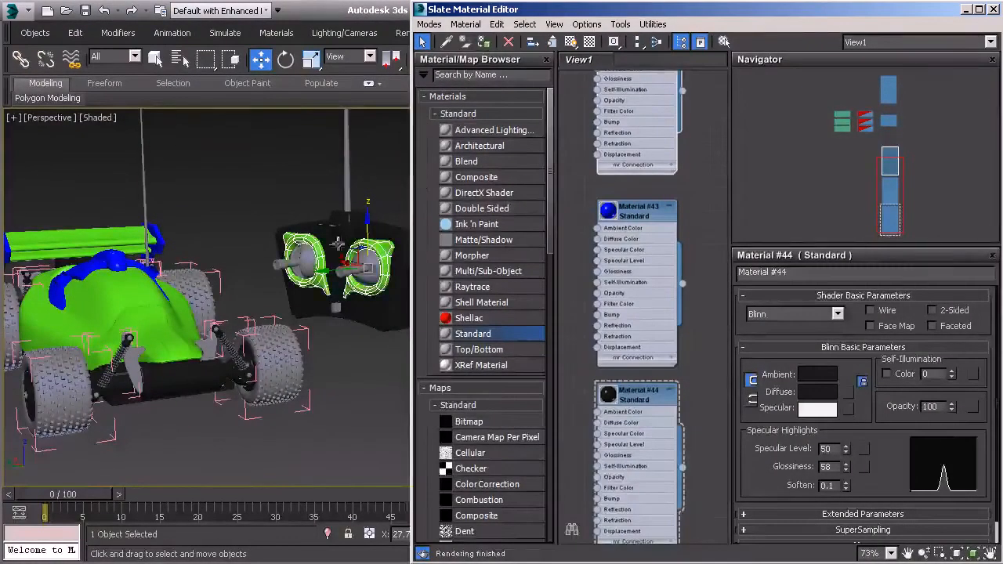
# Select the knobs group on the remote controller
pyautogui.scroll(5, 337, 243)
pyautogui.click(302, 283)
pyautogui.keyDown('alt'); pyautogui.moveTo(302, 284); pyautogui.dragTo(282, 328, button='middle'); pyautogui.keyUp('alt')
pyautogui.moveTo(276, 287); pyautogui.dragTo(274, 263, button='middle')
pyautogui.scroll(-3, 274, 311)
pyautogui.keyDown('alt'); pyautogui.moveTo(275, 263); pyautogui.dragTo(221, 244, button='middle'); pyautogui.keyUp('alt')
pyautogui.keyDown('alt'); pyautogui.moveTo(253, 306); pyautogui.dragTo(215, 276, button='middle'); pyautogui.keyUp('alt')
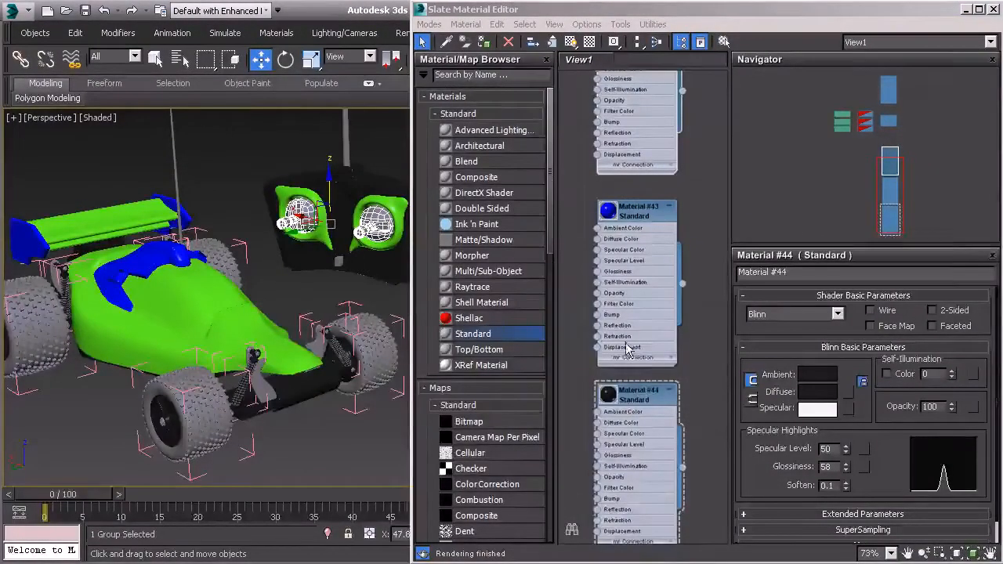
pyautogui.scroll(-5, 627, 349)
pyautogui.moveTo(603, 374); pyautogui.dragTo(609, 328, button='middle')
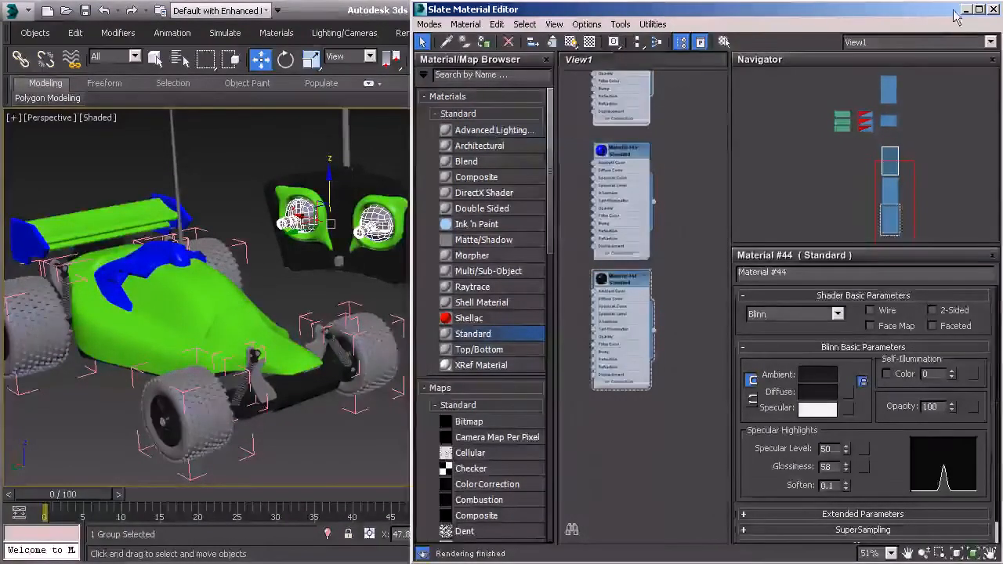
# Close the material editor and set the production renderer to NVIDIA mental ray in the render setup
pyautogui.click(994, 10)
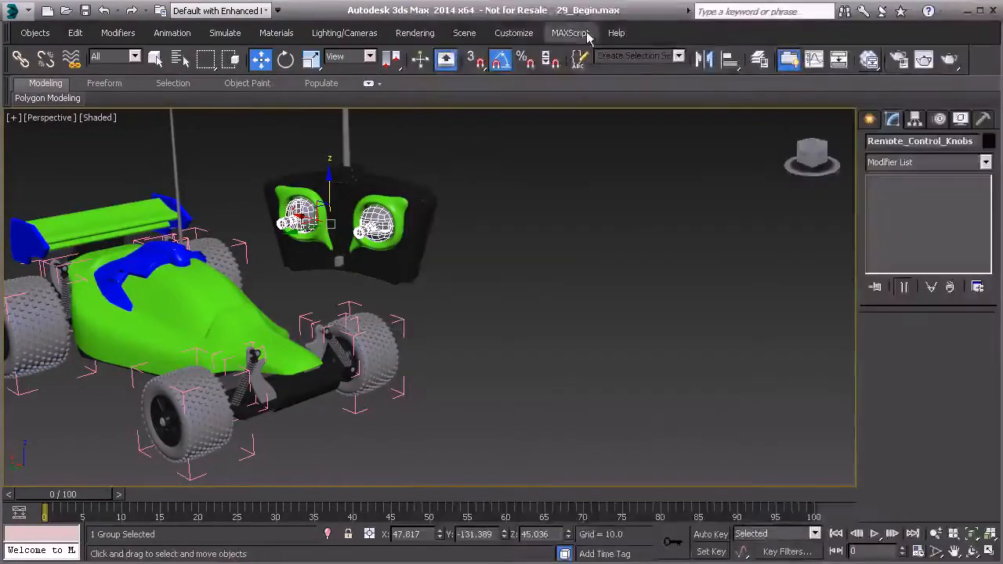
pyautogui.moveTo(258, 317); pyautogui.dragTo(368, 306, button='middle')
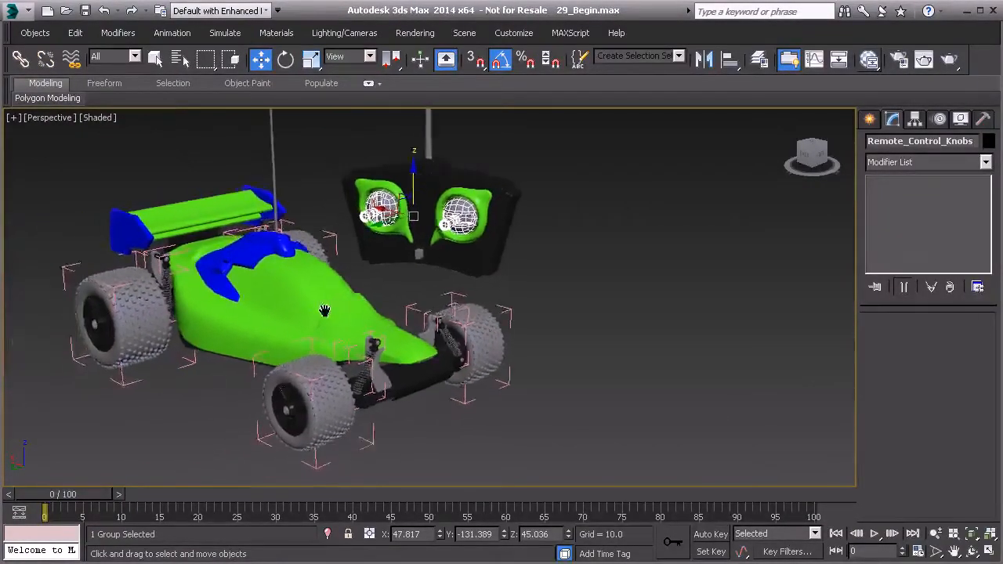
pyautogui.click(900, 60)
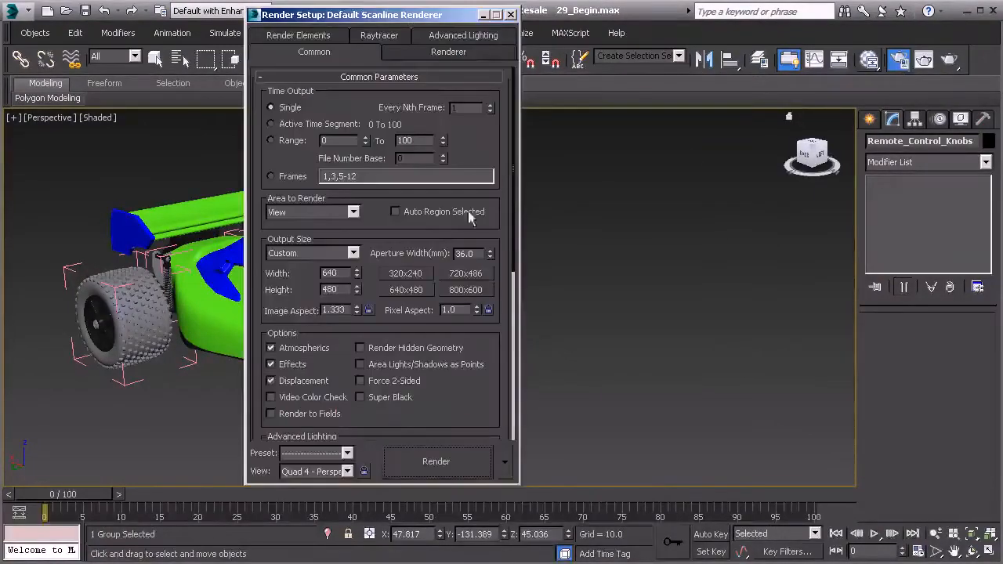
pyautogui.scroll(-8, 488, 418)
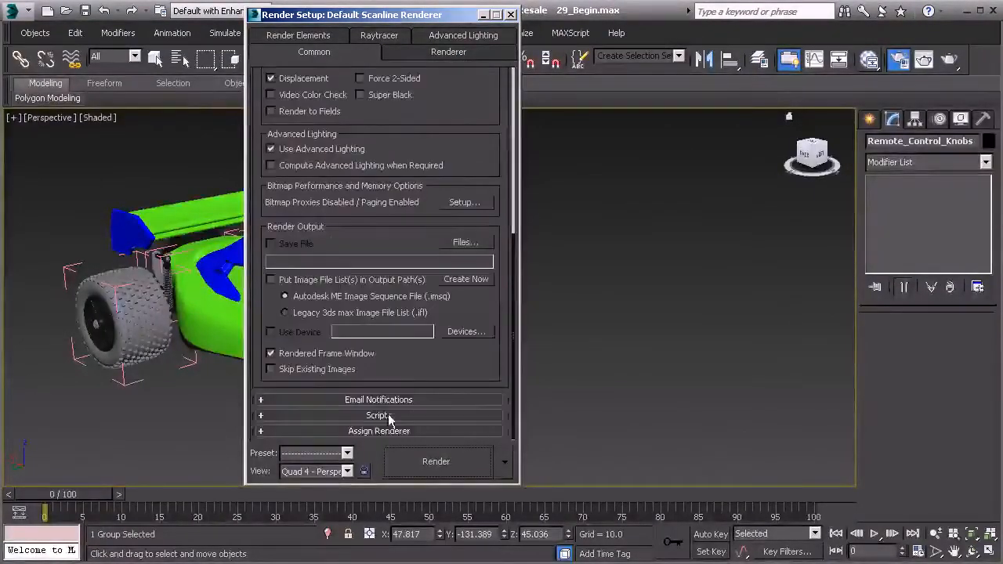
pyautogui.click(381, 432)
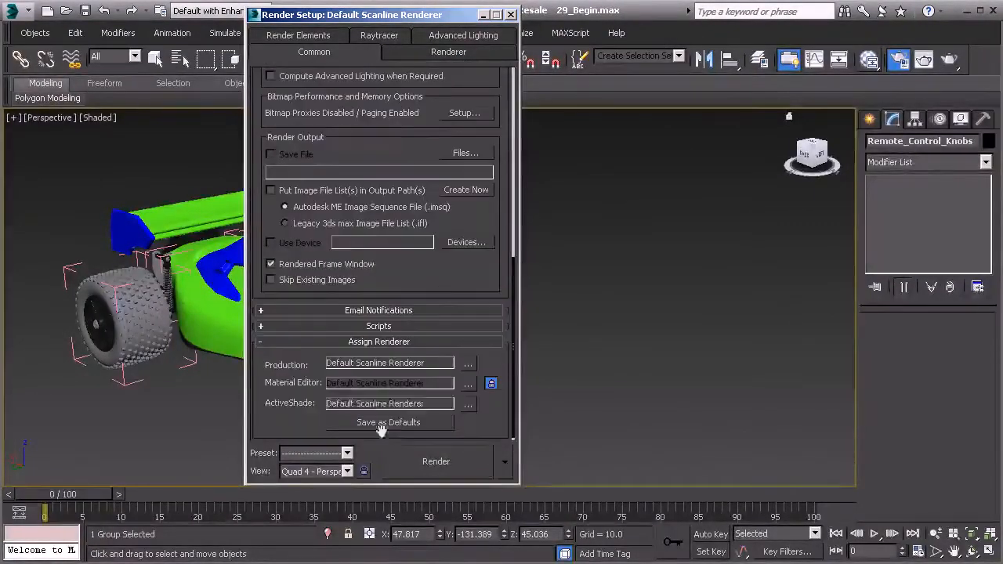
pyautogui.click(468, 364)
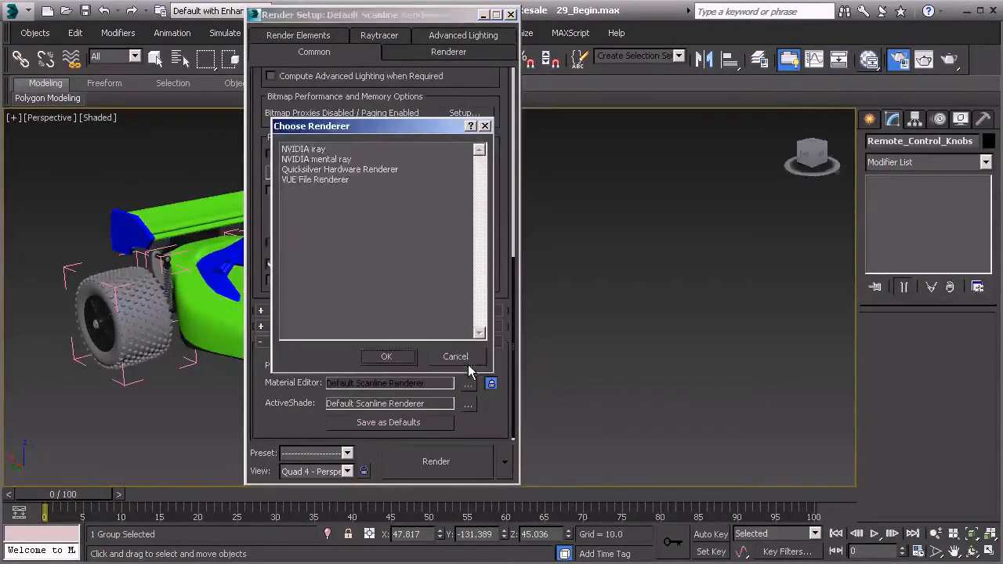
pyautogui.click(325, 159)
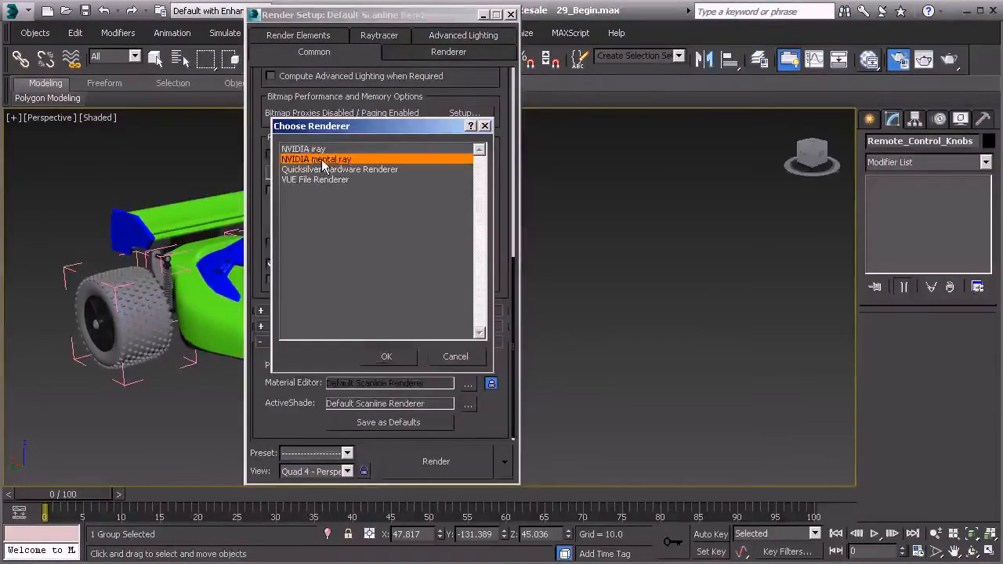
pyautogui.click(383, 357)
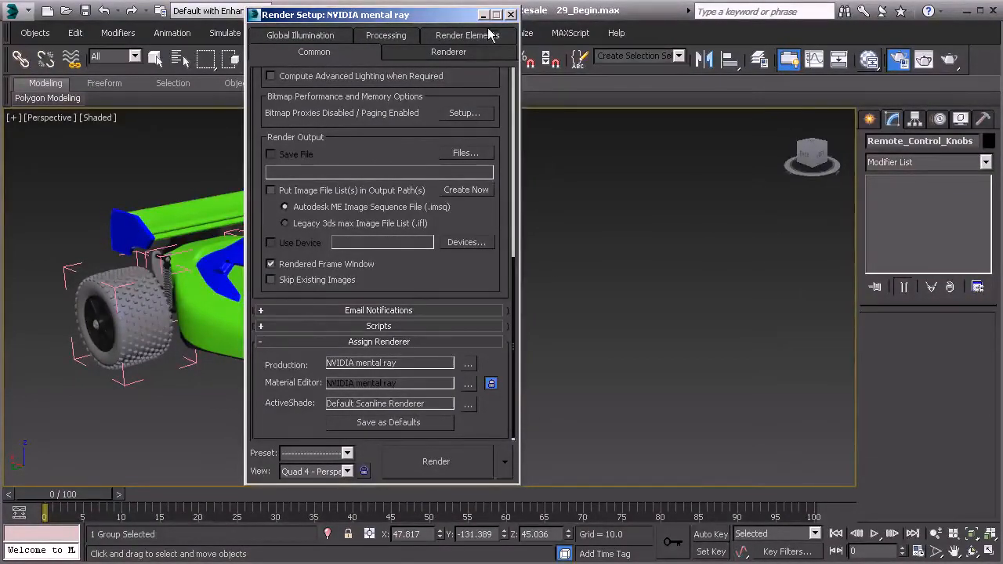
pyautogui.click(511, 15)
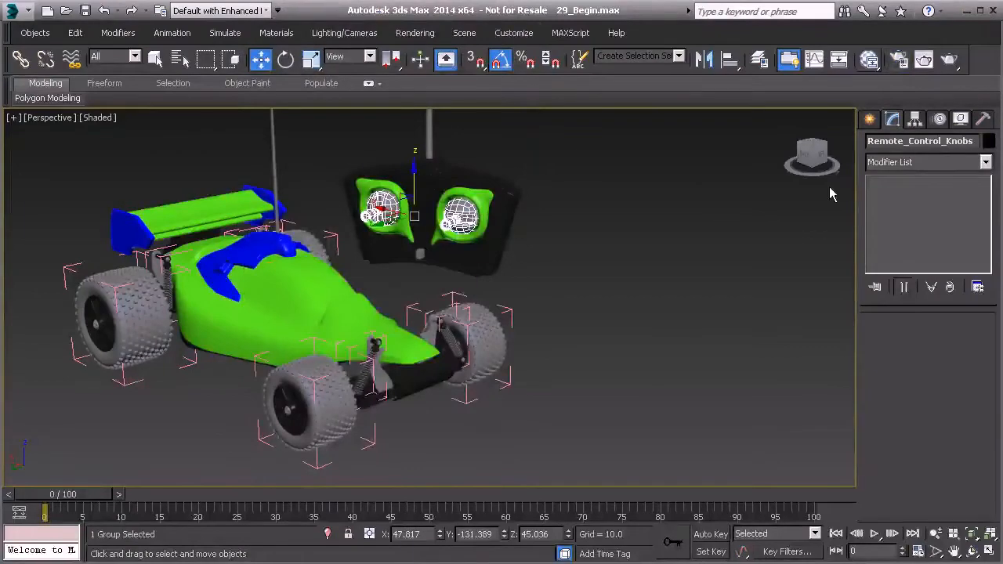
# Reopen the Slate Material Editor and bring the mental ray materials into view in the material browser
pyautogui.click(868, 59)
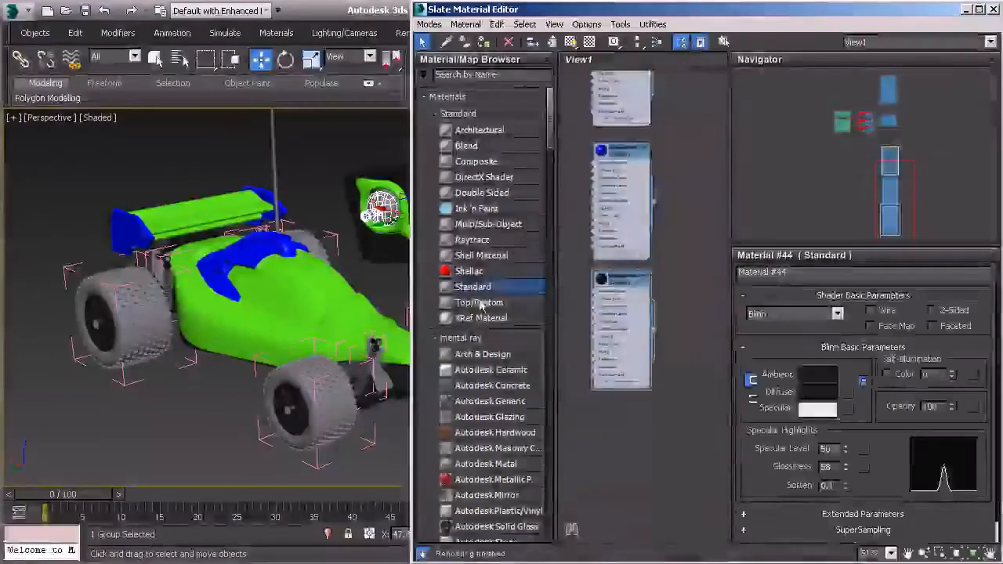
pyautogui.moveTo(549, 148); pyautogui.dragTo(554, 172)
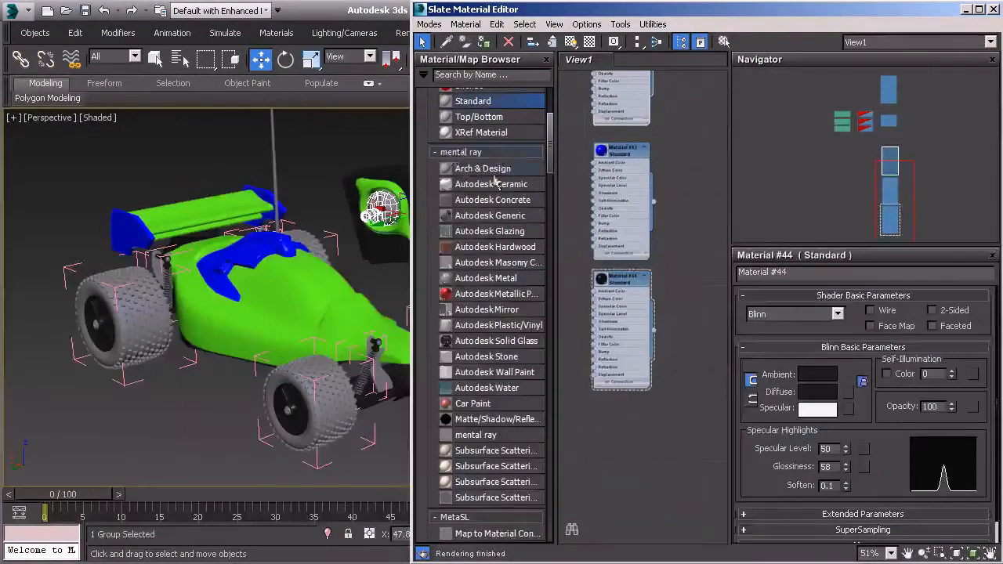
pyautogui.moveTo(293, 331); pyautogui.dragTo(272, 329, button='middle')
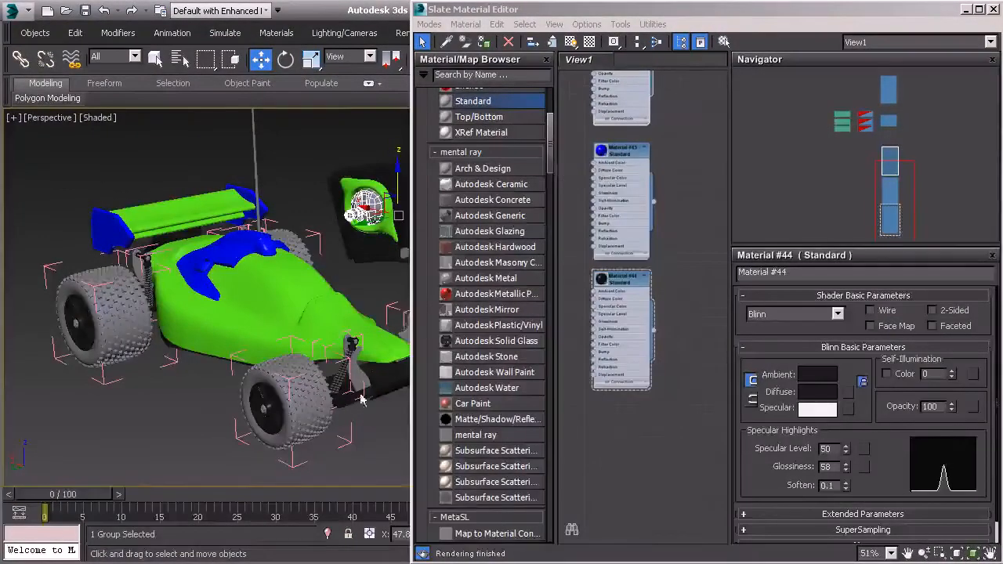
pyautogui.keyDown('alt'); pyautogui.moveTo(353, 388); pyautogui.dragTo(291, 416, button='middle'); pyautogui.keyUp('alt')
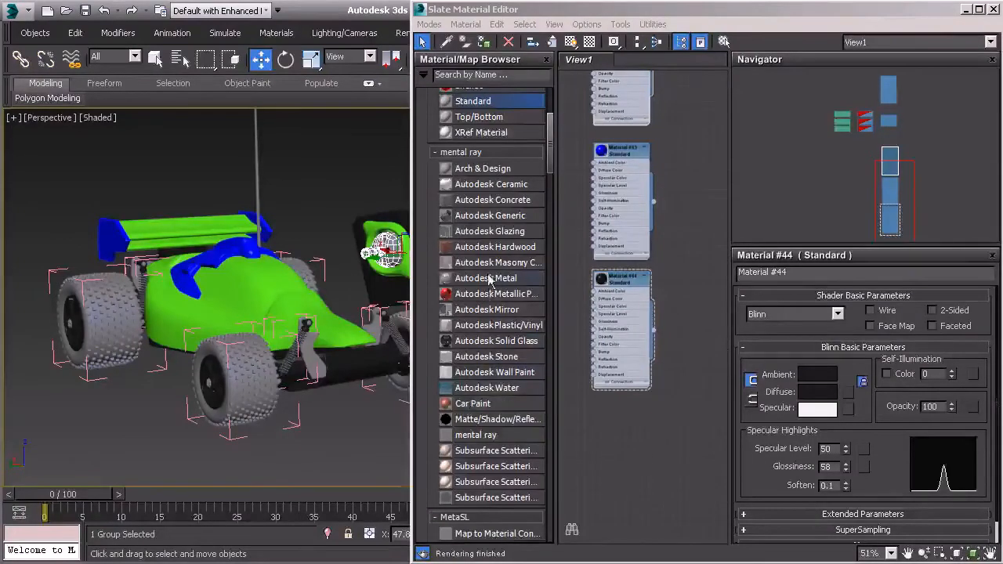
# Try out an Autodesk Metal material in the node view and delete it together with its two bitmap maps
pyautogui.moveTo(488, 280); pyautogui.dragTo(619, 445)
pyautogui.scroll(3, 614, 408)
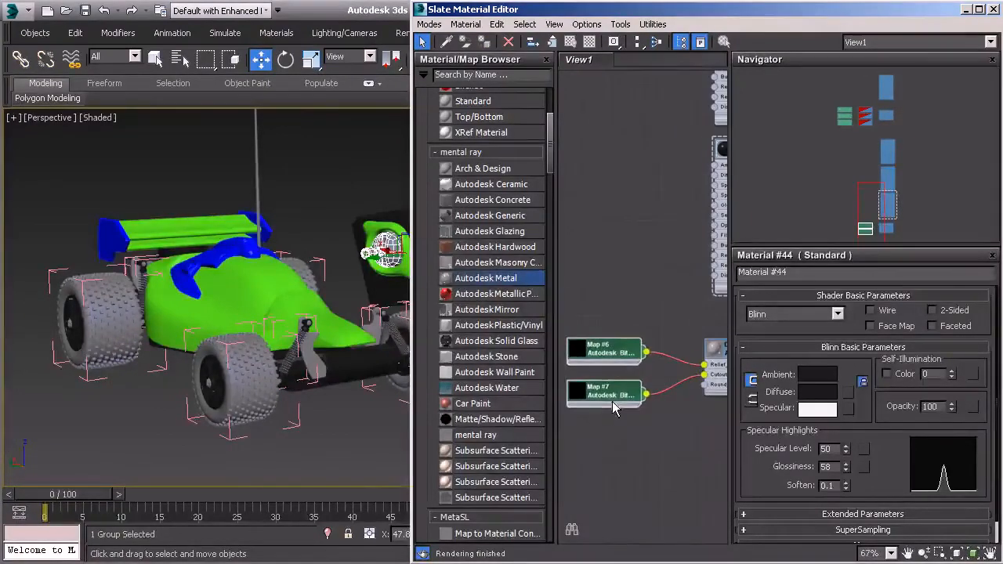
pyautogui.keyDown('alt'); pyautogui.moveTo(317, 358); pyautogui.dragTo(243, 359, button='middle'); pyautogui.keyUp('alt')
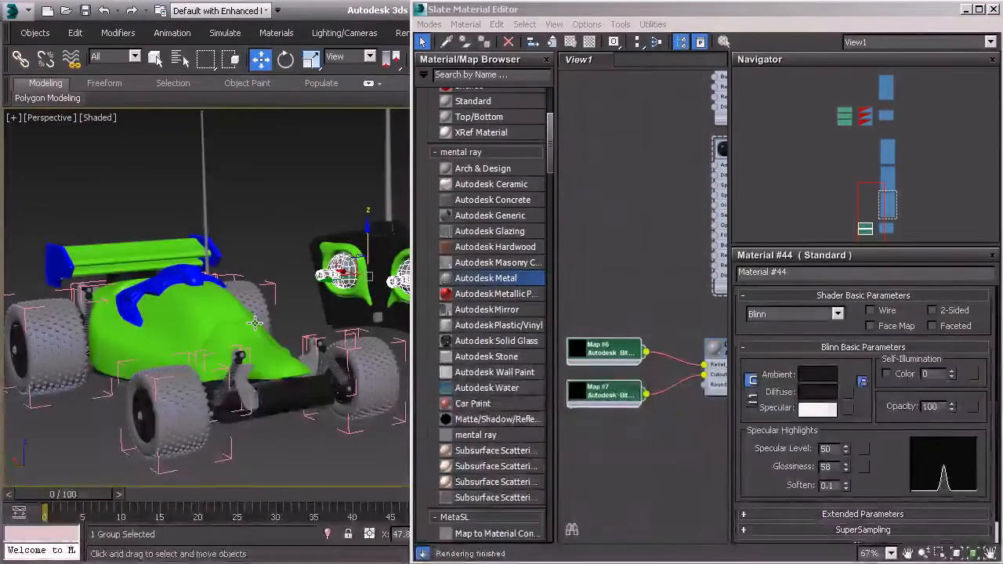
pyautogui.moveTo(690, 423); pyautogui.dragTo(656, 398, button='middle')
pyautogui.moveTo(701, 408); pyautogui.dragTo(598, 339)
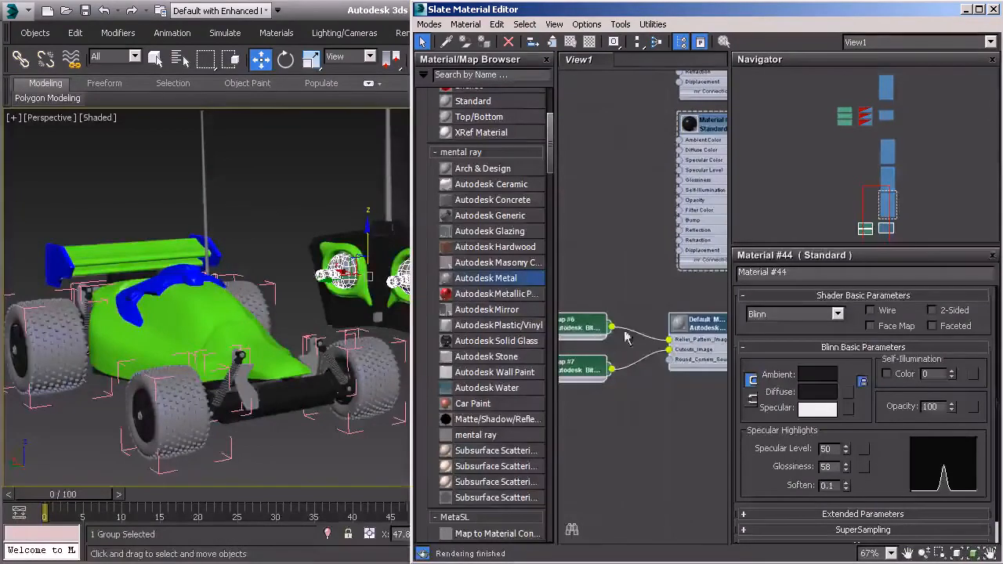
pyautogui.press('Delete')
pyautogui.moveTo(688, 312); pyautogui.dragTo(611, 279, button='middle')
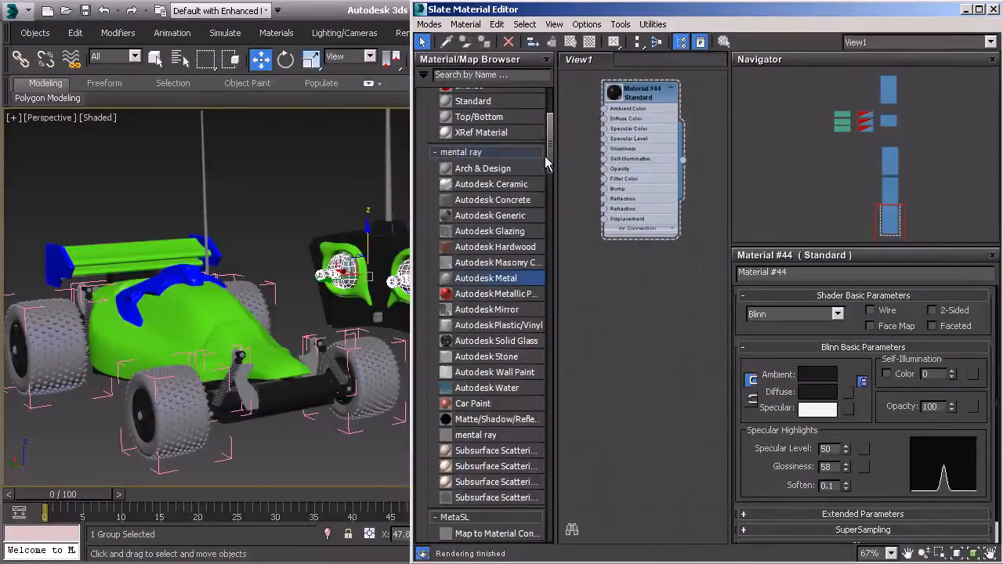
# Add a new Standard material below the near-black one and open its parameters
pyautogui.scroll(5, 546, 162)
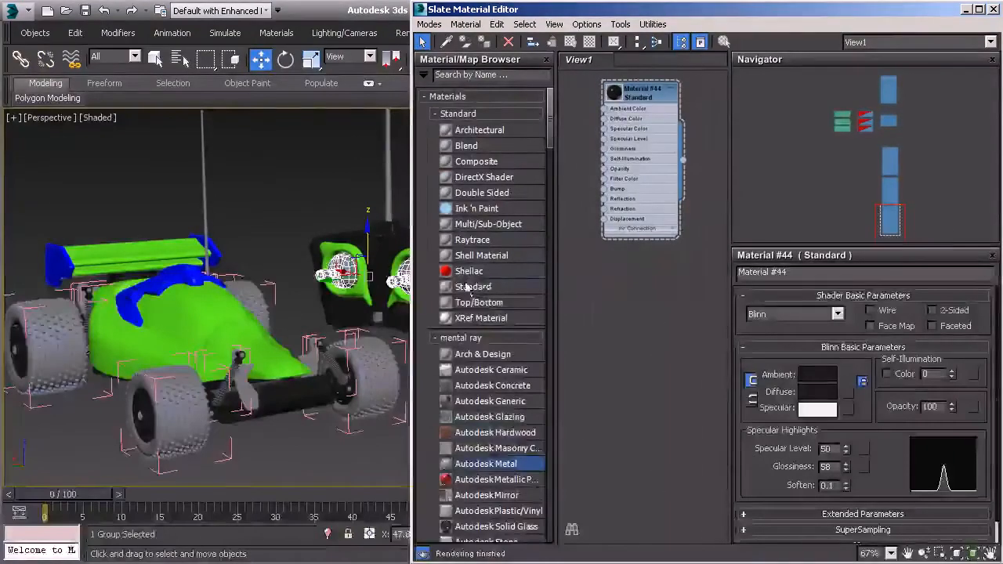
pyautogui.moveTo(619, 292); pyautogui.dragTo(619, 292)
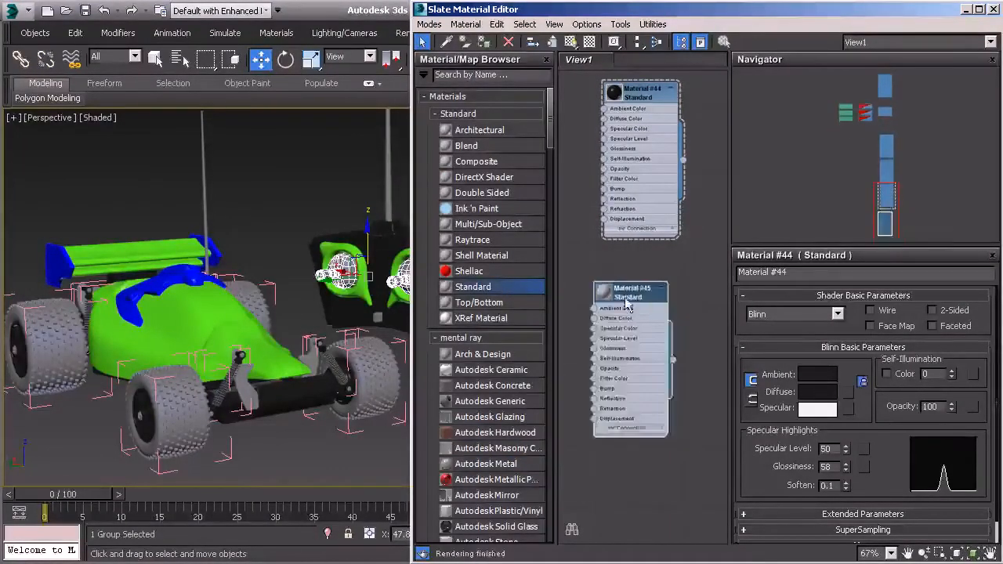
pyautogui.doubleClick(633, 319)
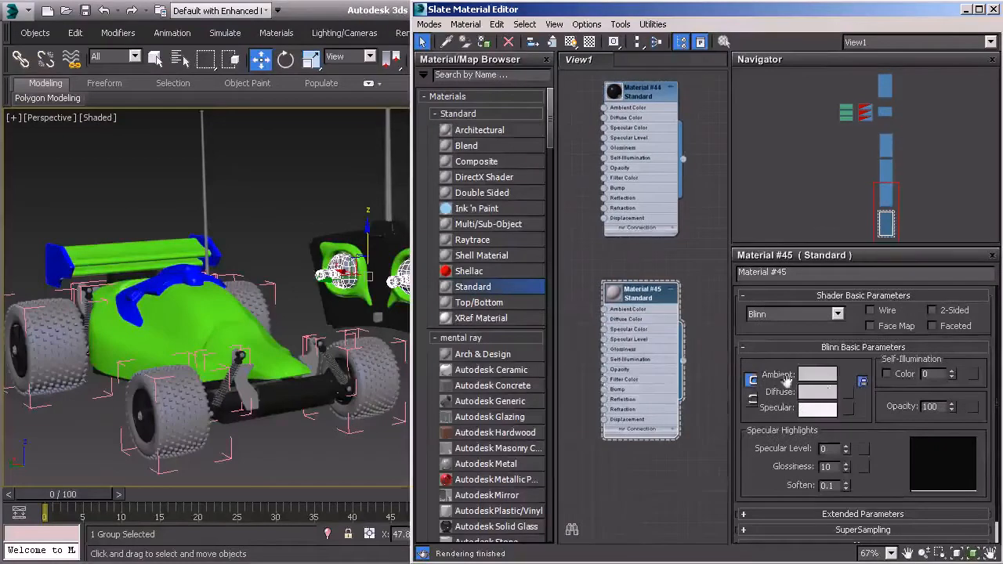
# Set the new material's specular level to 136 and glossiness to 18, and enlarge its node preview
pyautogui.moveTo(846, 448)
pyautogui.mouseDown()
pyautogui.moveTo(841, 349)
pyautogui.moveTo(845, 459)
pyautogui.mouseUp()
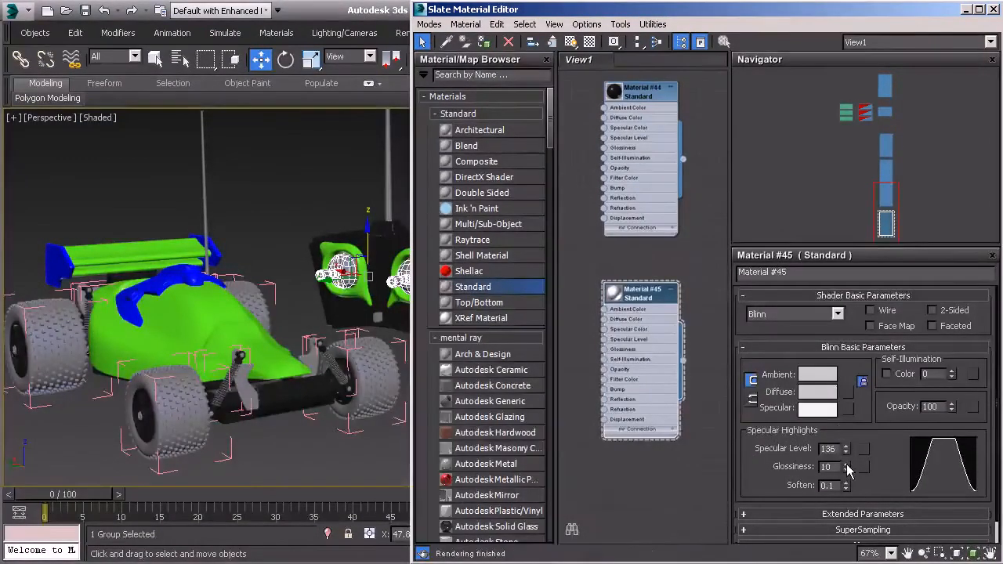
pyautogui.click(846, 462)
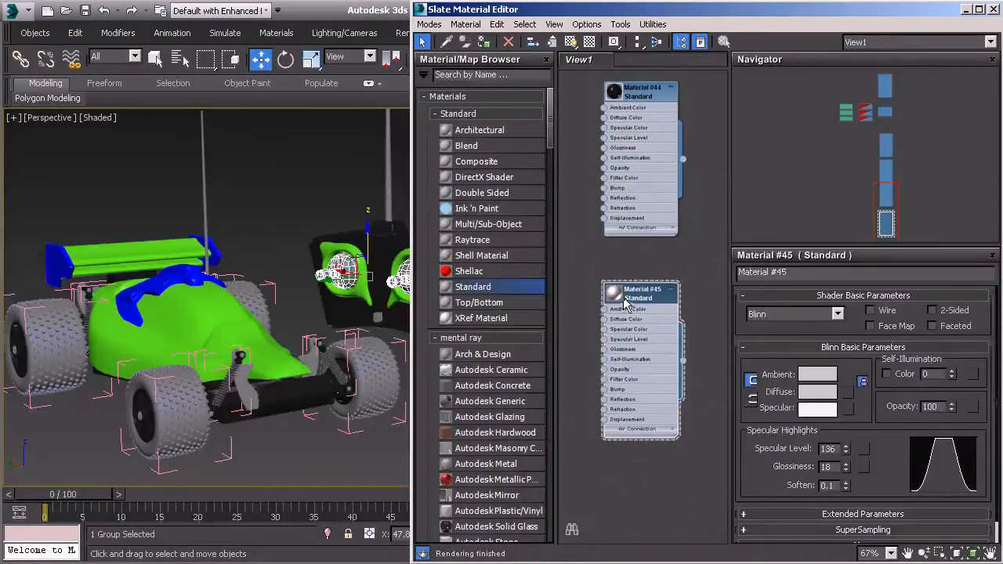
pyautogui.doubleClick(614, 291)
pyautogui.scroll(2, 623, 329)
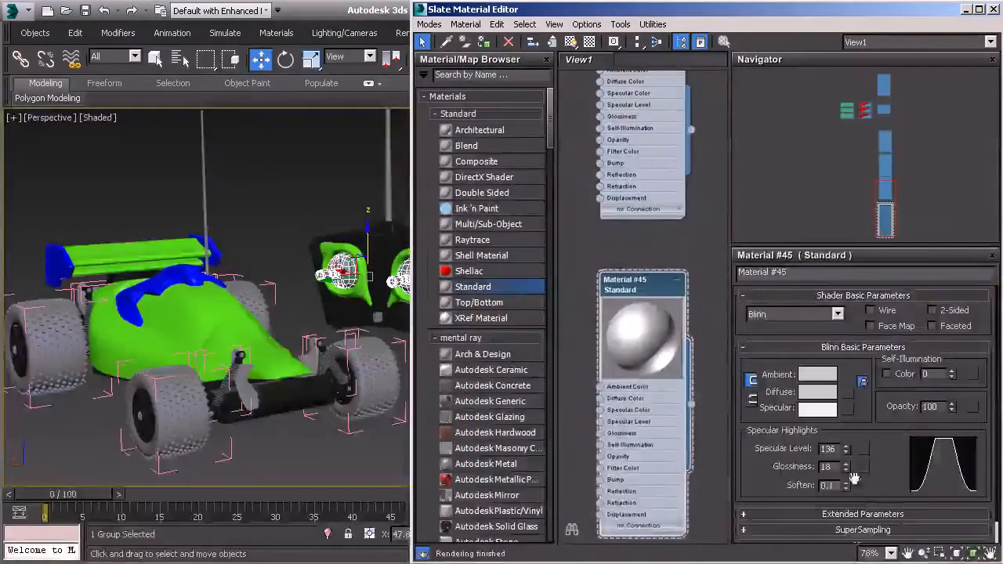
# Switch the new material's shader to Metal and set its specular level to 186 and glossiness to 0
pyautogui.moveTo(846, 465); pyautogui.dragTo(840, 369)
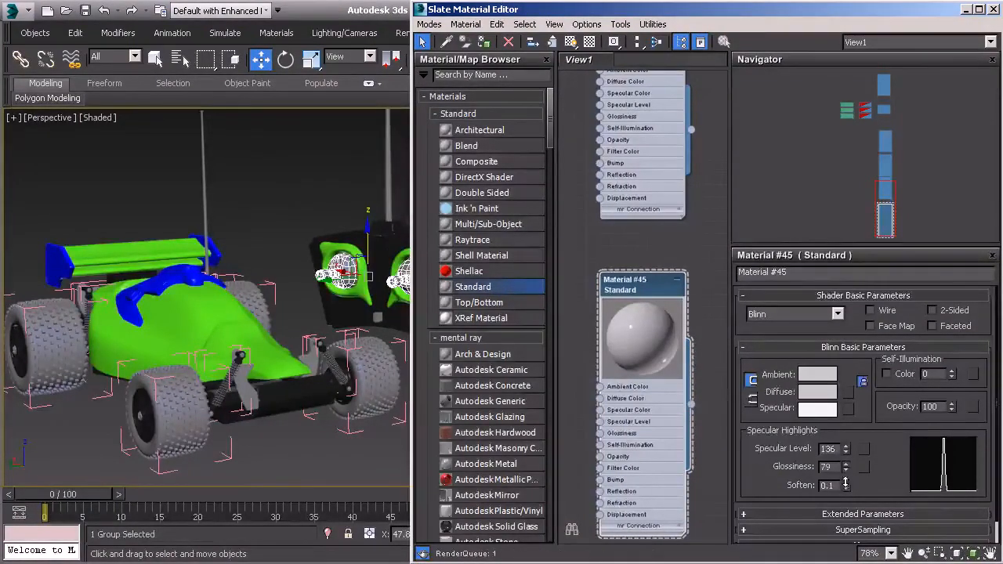
pyautogui.moveTo(845, 496); pyautogui.dragTo(847, 539)
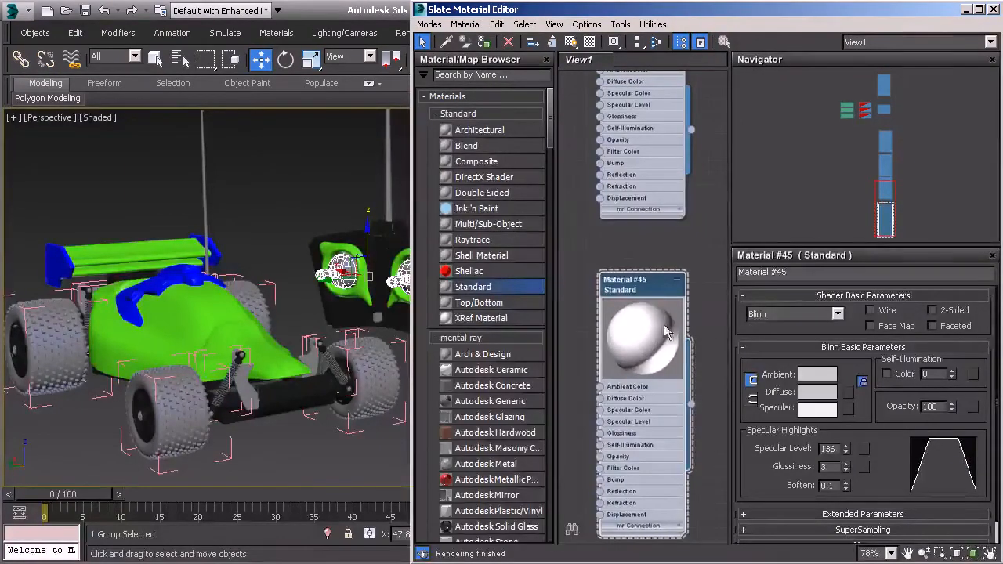
pyautogui.click(837, 314)
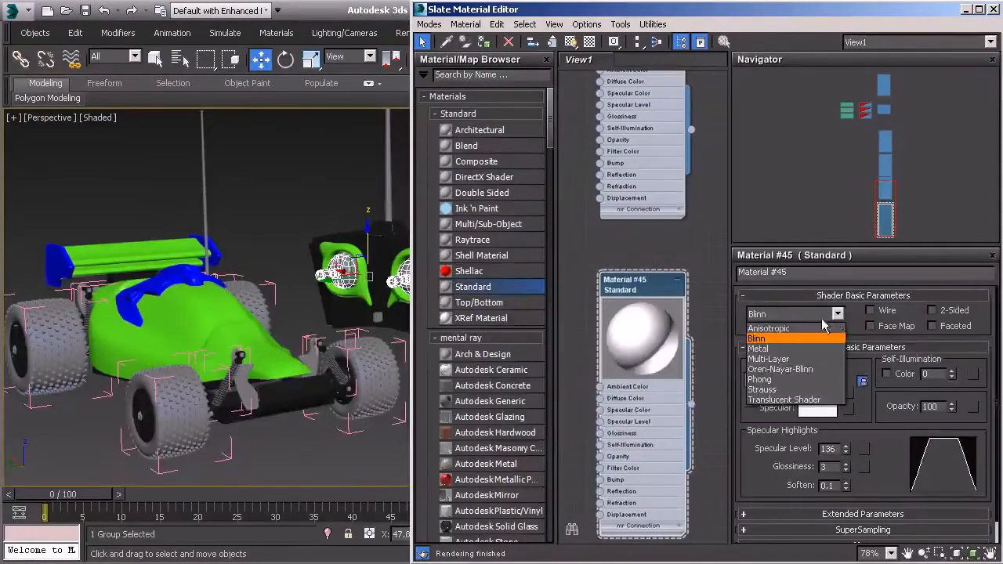
pyautogui.click(772, 349)
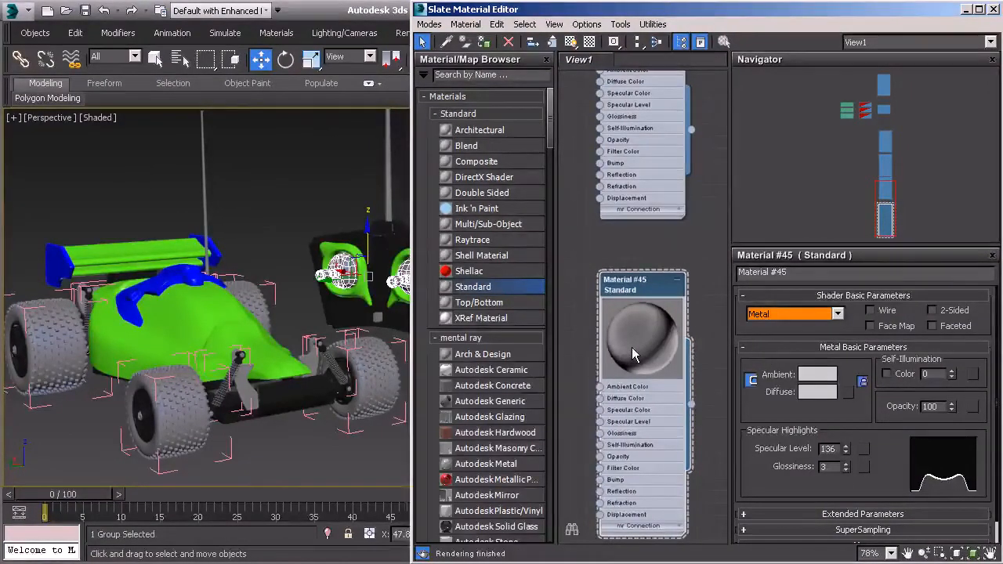
pyautogui.moveTo(846, 450); pyautogui.dragTo(847, 466)
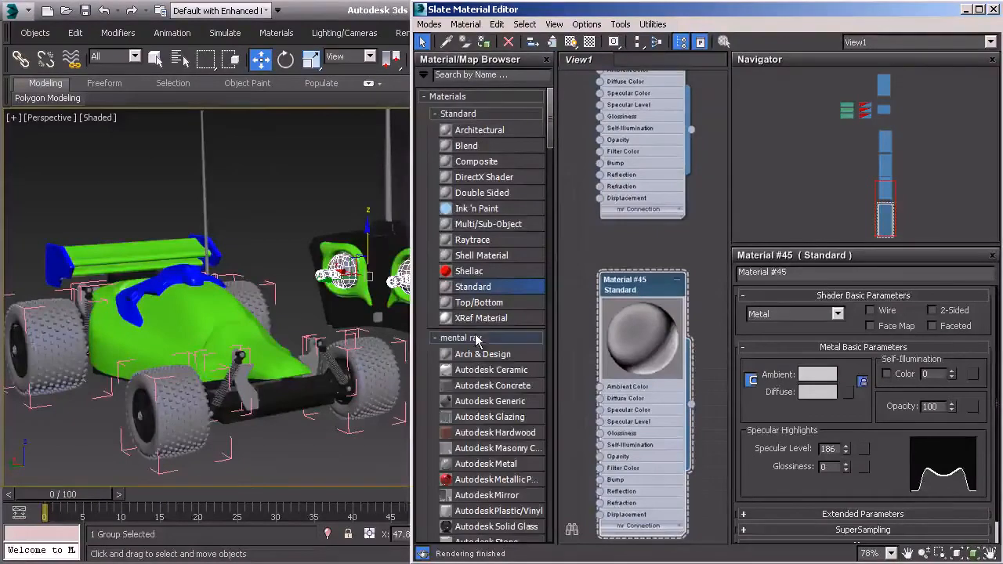
# Select the rear suspension bracket beside the back wheel as part of a multiple selection
pyautogui.scroll(10, 256, 382)
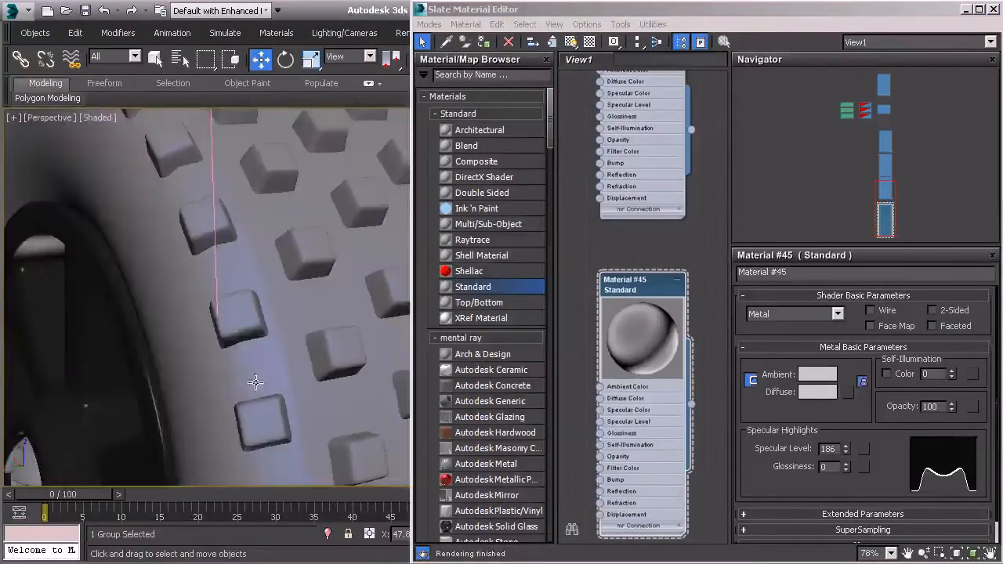
pyautogui.scroll(-8, 206, 406)
pyautogui.keyDown('alt'); pyautogui.moveTo(167, 395); pyautogui.dragTo(130, 426, button='middle'); pyautogui.keyUp('alt')
pyautogui.scroll(5, 282, 416)
pyautogui.keyDown('alt'); pyautogui.moveTo(282, 416); pyautogui.dragTo(152, 348, button='middle'); pyautogui.keyUp('alt')
pyautogui.keyDown('ctrl'); pyautogui.click(183, 317); pyautogui.keyUp('ctrl')
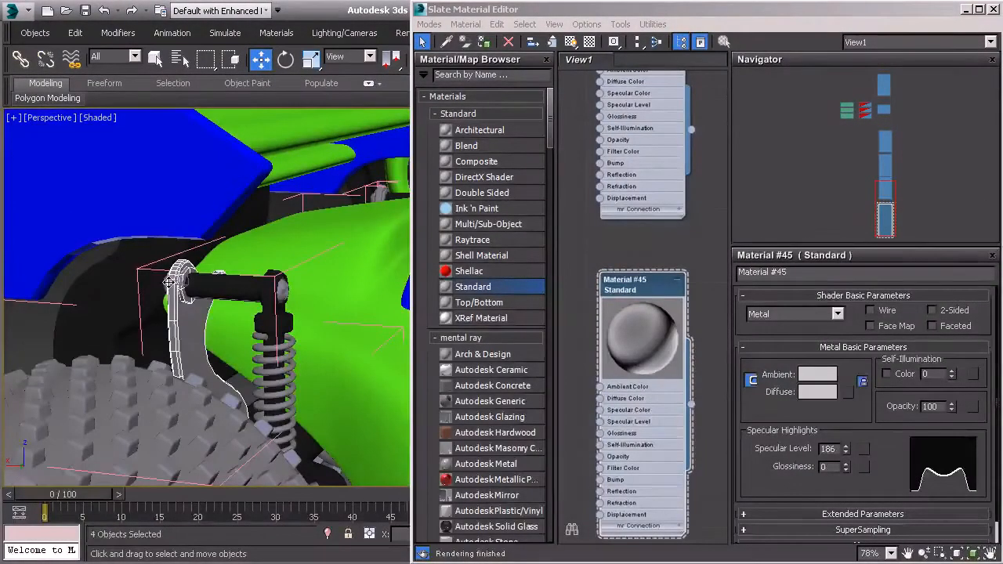
# Add the remaining rear suspension, spring and wheel hub parts to the selection, assign the Metal-shaded material and clear the selection
pyautogui.keyDown('alt'); pyautogui.moveTo(168, 282); pyautogui.dragTo(316, 353, button='middle'); pyautogui.keyUp('alt')
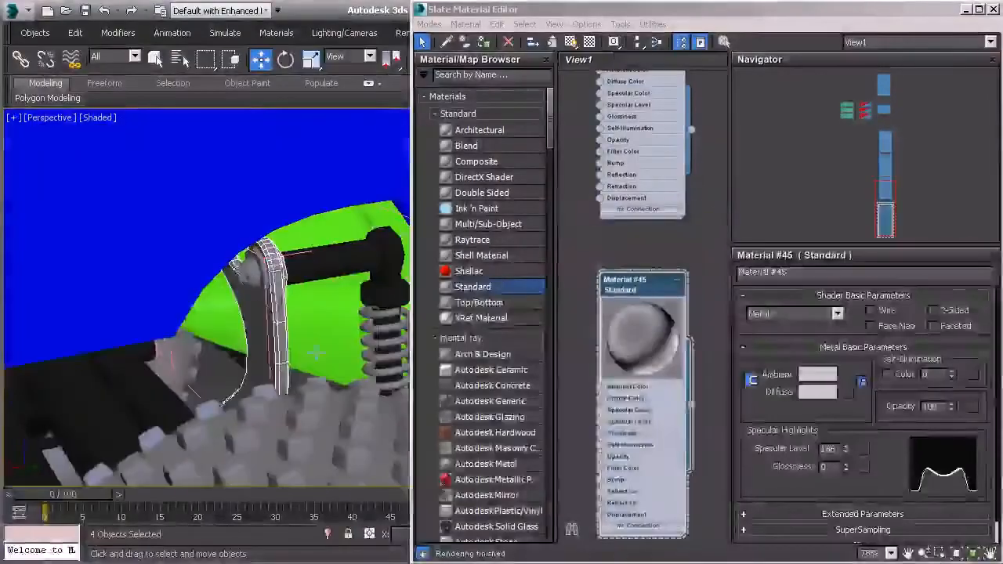
pyautogui.keyDown('alt'); pyautogui.moveTo(259, 337); pyautogui.dragTo(278, 306, button='middle'); pyautogui.keyUp('alt')
pyautogui.keyDown('alt'); pyautogui.moveTo(276, 264); pyautogui.dragTo(300, 301, button='middle'); pyautogui.keyUp('alt')
pyautogui.keyDown('ctrl'); pyautogui.click(304, 373); pyautogui.keyUp('ctrl')
pyautogui.keyDown('alt'); pyautogui.moveTo(304, 365); pyautogui.dragTo(382, 231, button='middle'); pyautogui.keyUp('alt')
pyautogui.scroll(-5, 227, 352)
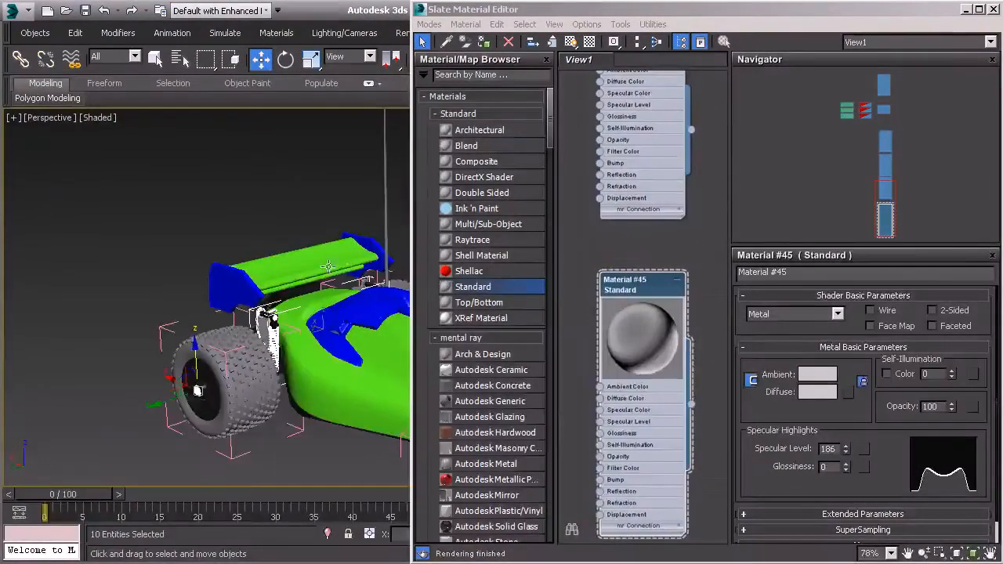
pyautogui.click(181, 316)
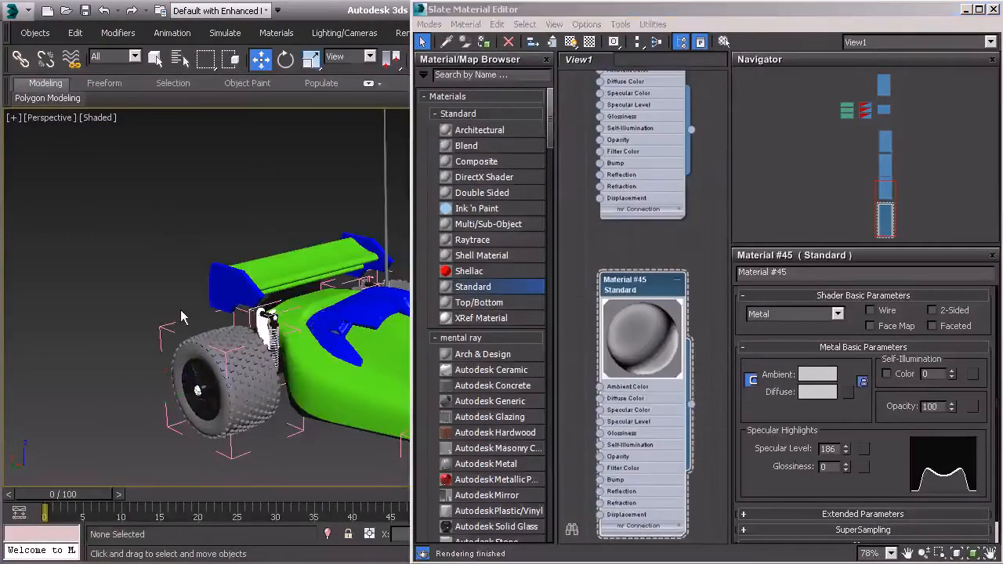
pyautogui.scroll(5, 181, 317)
pyautogui.moveTo(181, 317); pyautogui.dragTo(97, 295, button='middle')
pyautogui.scroll(-3, 105, 289)
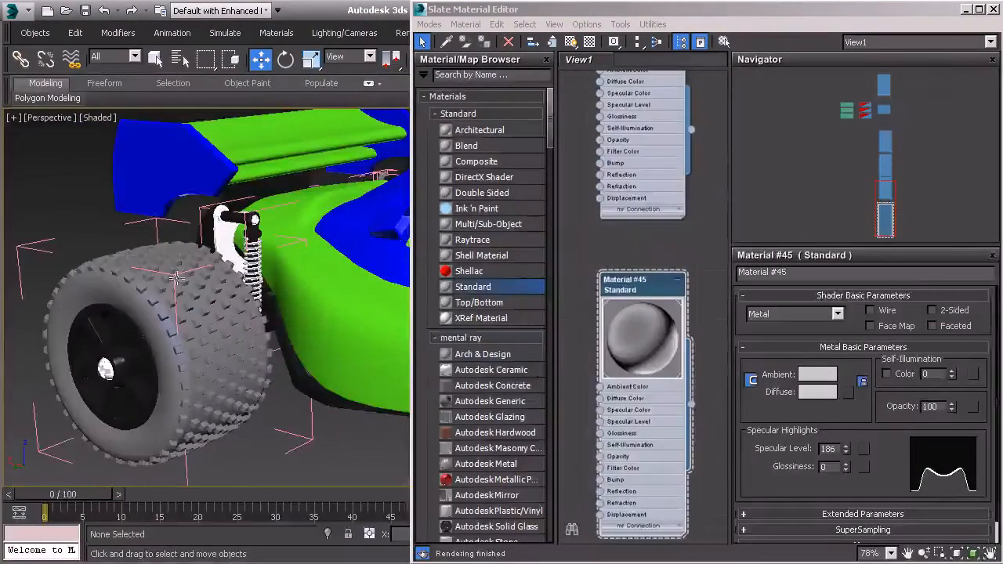
pyautogui.moveTo(226, 317); pyautogui.dragTo(248, 325, button='middle')
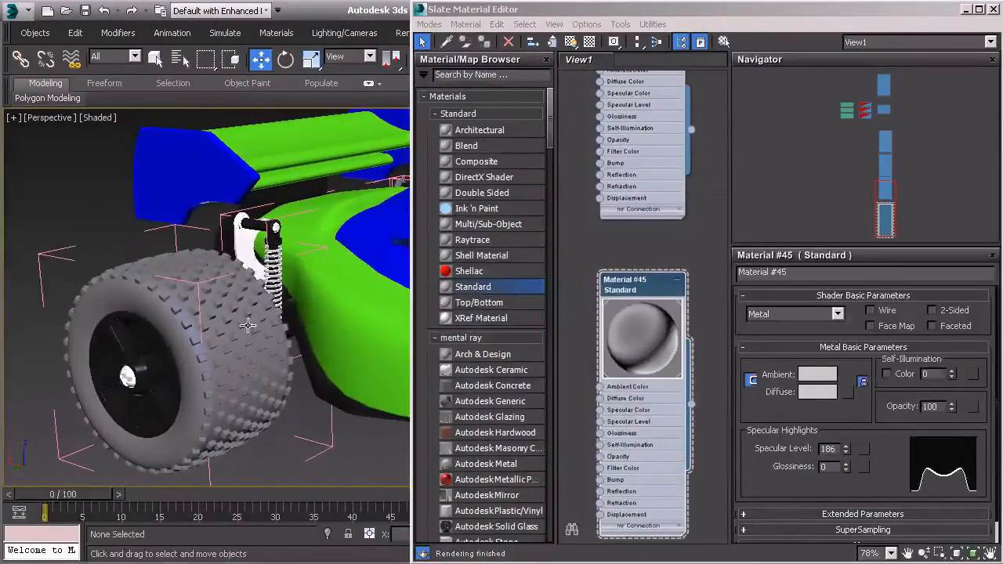
pyautogui.moveTo(311, 394); pyautogui.dragTo(228, 336, button='middle')
pyautogui.scroll(-1, 596, 358)
# Add a mental ray Arch & Design material below the Metal-shaded one in the node view and open its parameters
pyautogui.moveTo(596, 358); pyautogui.dragTo(611, 281, button='middle')
pyautogui.scroll(-2, 612, 281)
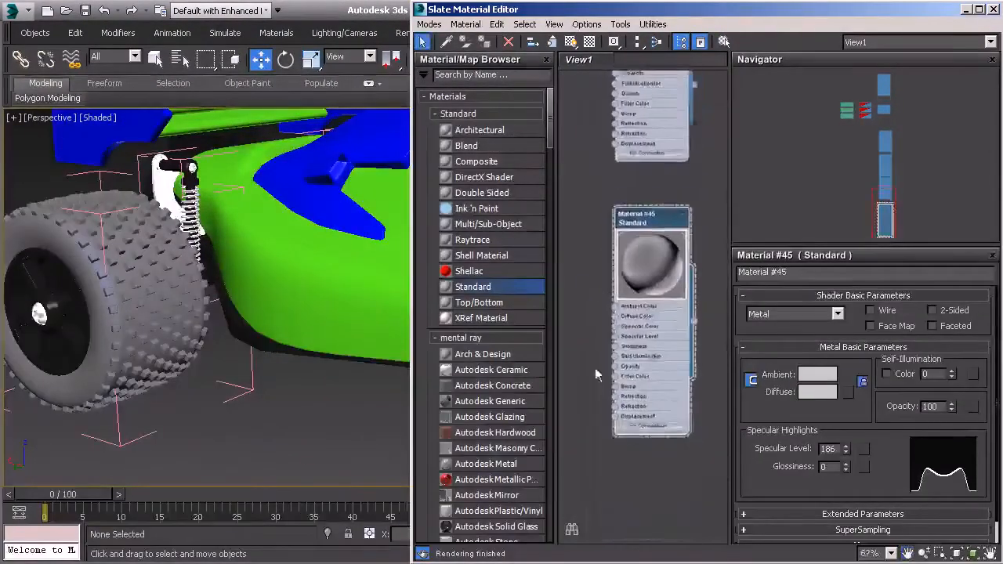
pyautogui.moveTo(595, 367); pyautogui.dragTo(575, 297, button='middle')
pyautogui.scroll(-5, 549, 140)
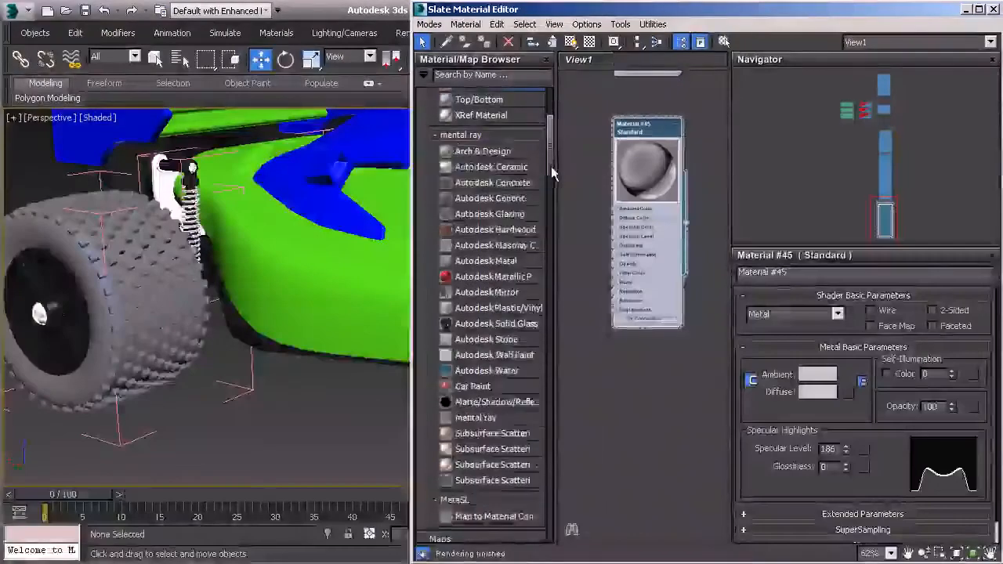
pyautogui.moveTo(487, 156); pyautogui.dragTo(644, 381)
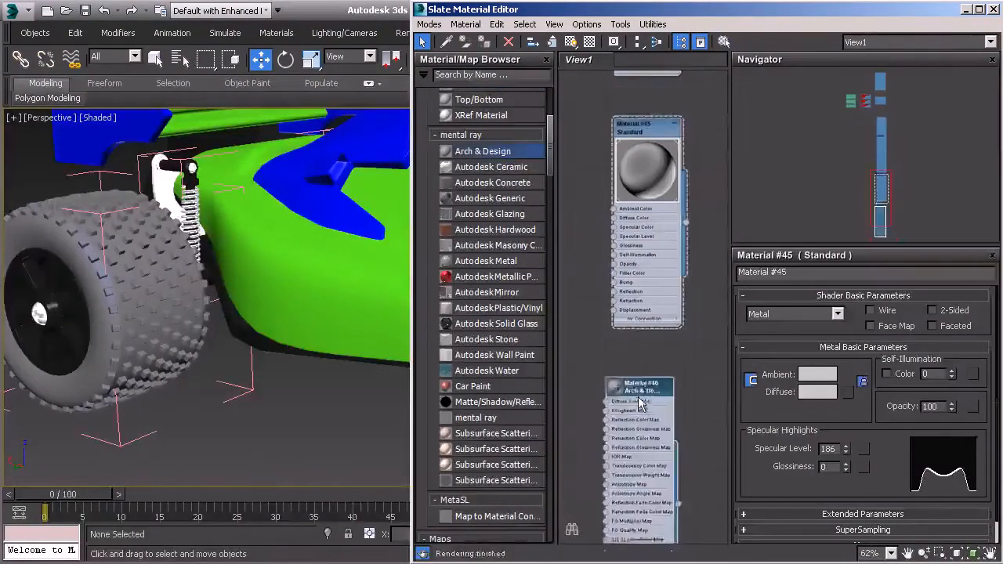
pyautogui.moveTo(589, 373); pyautogui.dragTo(577, 294, button='middle')
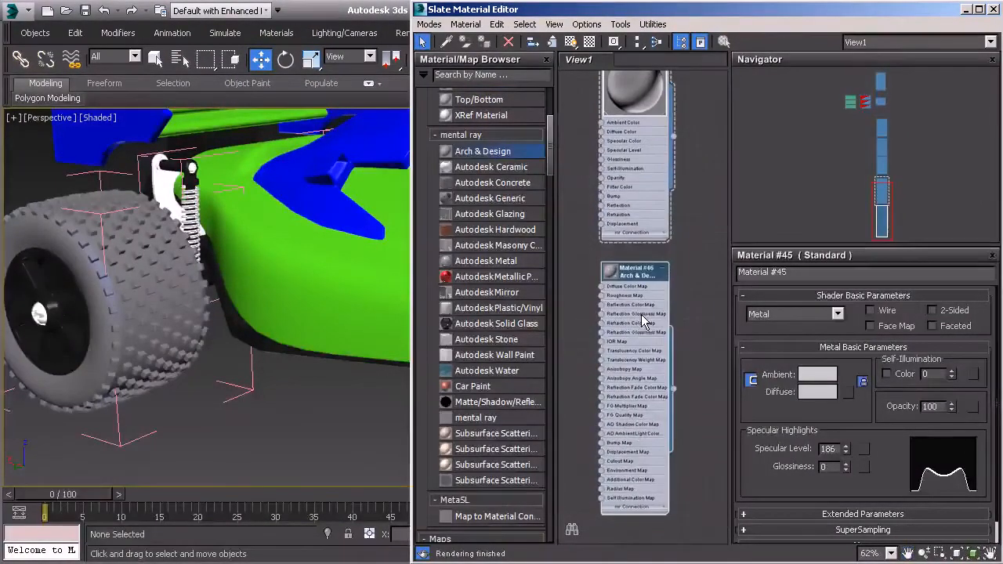
pyautogui.doubleClick(641, 314)
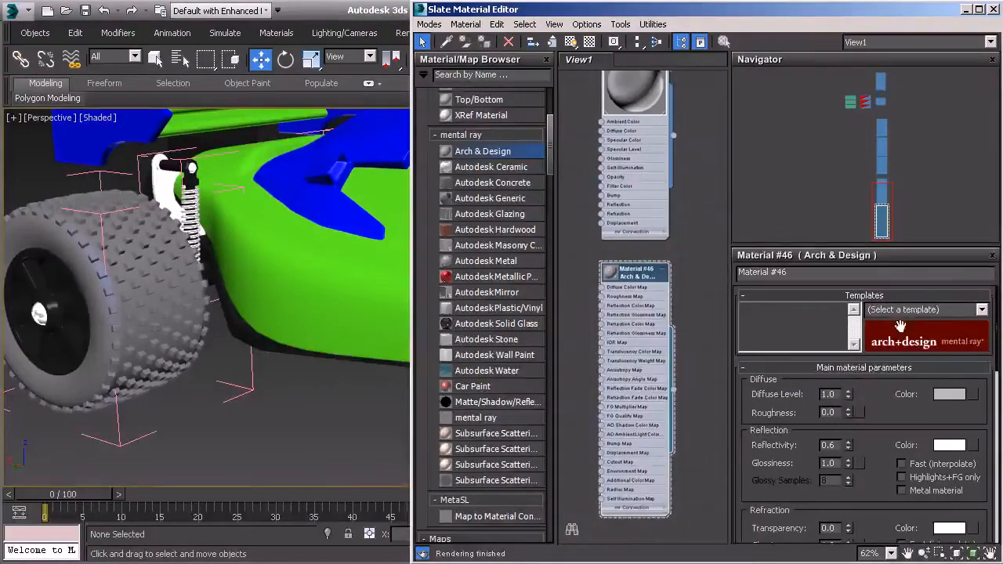
# Apply the Rubber template to the Arch & Design material
pyautogui.click(982, 310)
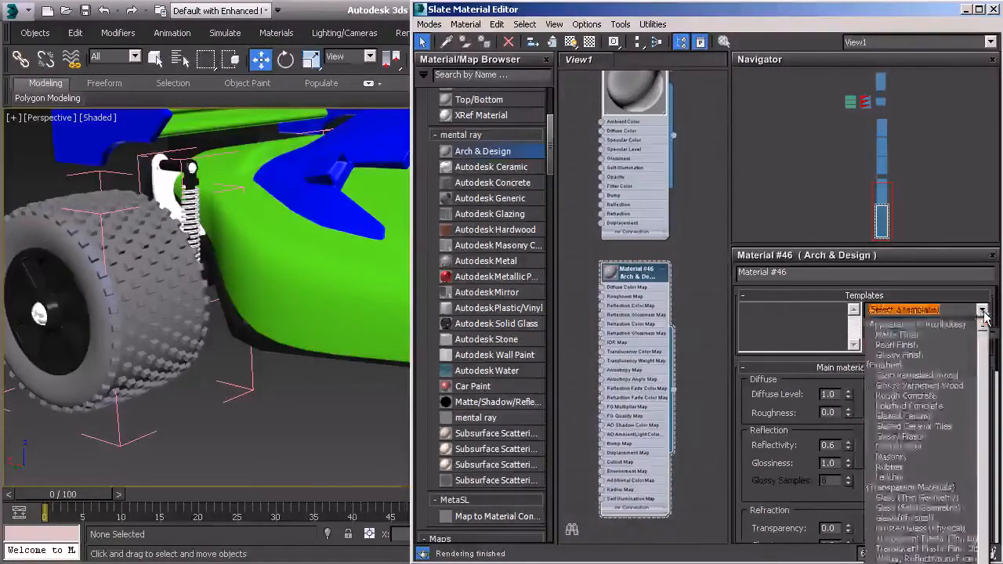
pyautogui.scroll(-1, 986, 362)
pyautogui.scroll(-2, 986, 369)
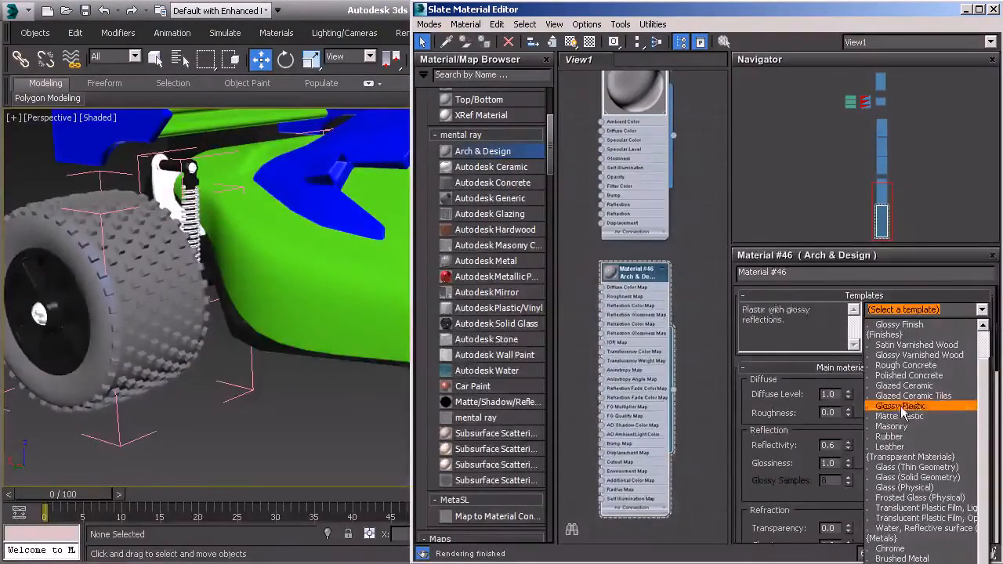
pyautogui.click(885, 438)
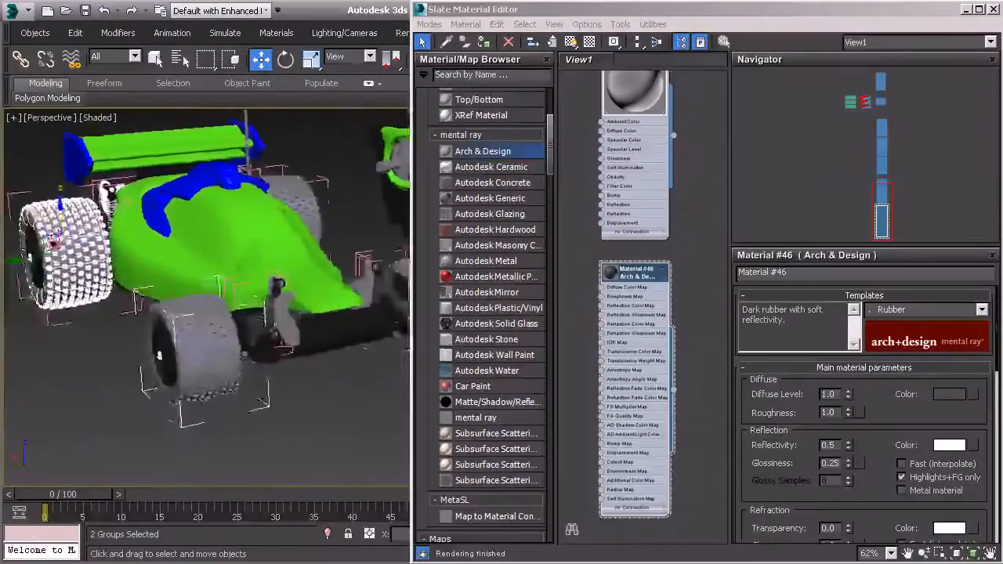
# Select the tires and treads of all four wheels, assign the rubber material to them and clear the selection
pyautogui.keyDown('alt'); pyautogui.moveTo(159, 357); pyautogui.dragTo(87, 352, button='middle'); pyautogui.keyUp('alt')
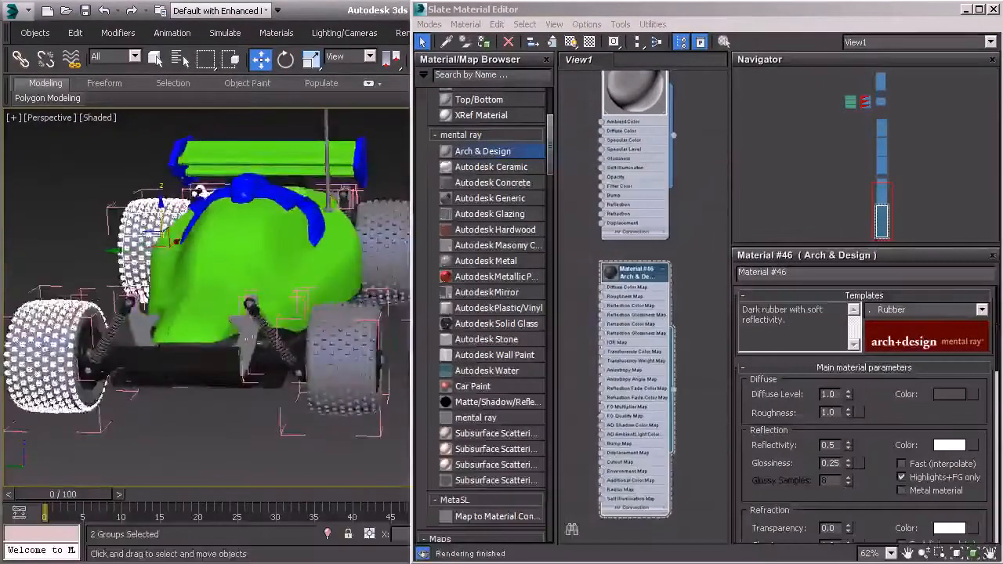
pyautogui.keyDown('ctrl'); pyautogui.click(335, 353); pyautogui.keyUp('ctrl')
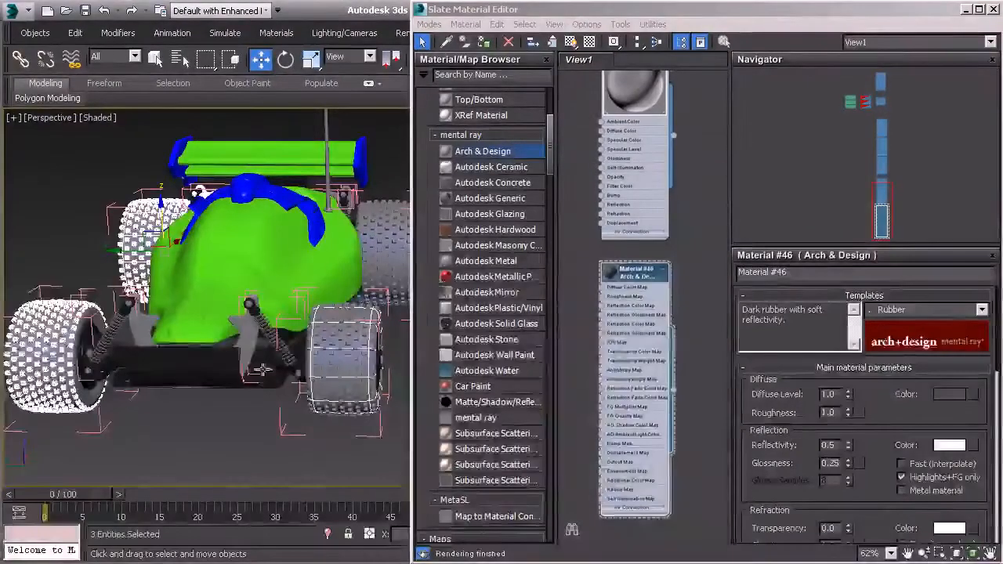
pyautogui.keyDown('ctrl'); pyautogui.click(333, 341); pyautogui.keyUp('ctrl')
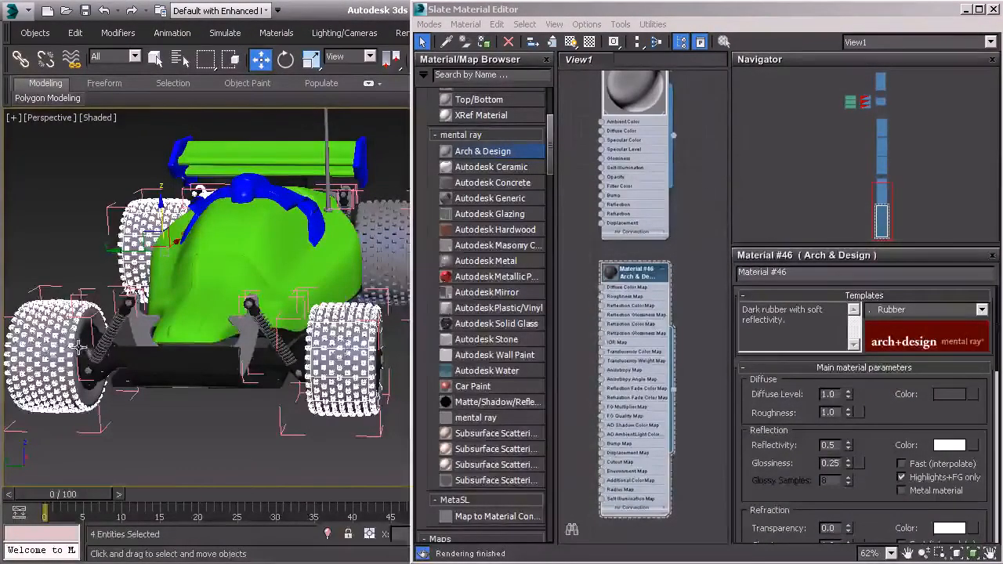
pyautogui.keyDown('alt'); pyautogui.moveTo(78, 347); pyautogui.dragTo(352, 333, button='middle'); pyautogui.keyUp('alt')
pyautogui.keyDown('ctrl'); pyautogui.click(290, 290); pyautogui.keyUp('ctrl')
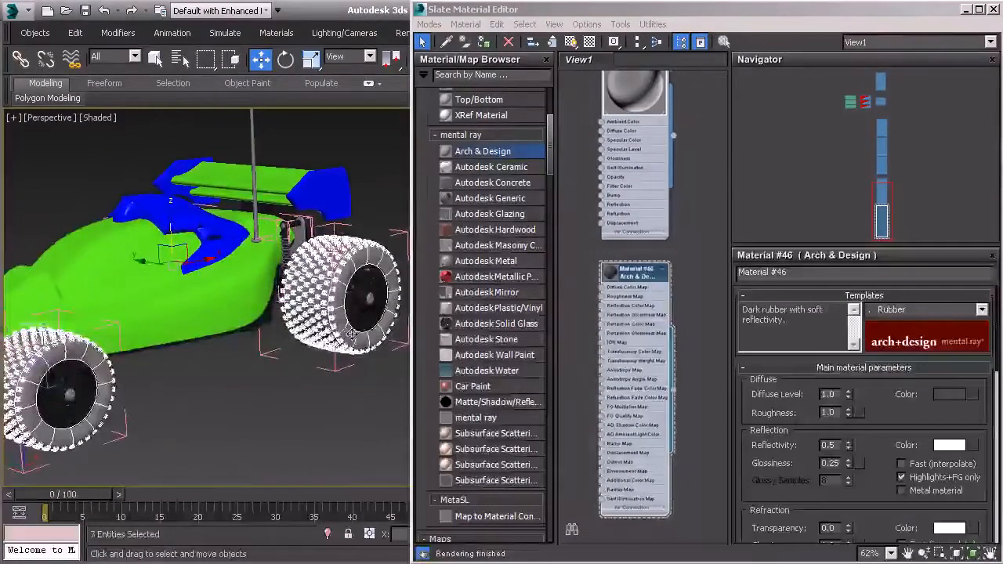
pyautogui.click(487, 43)
pyautogui.moveTo(185, 385); pyautogui.dragTo(152, 365, button='middle')
pyautogui.click(261, 374)
# Close the Slate Material Editor and bring the whole car and remote controller into view
pyautogui.moveTo(257, 333); pyautogui.dragTo(103, 353, button='middle')
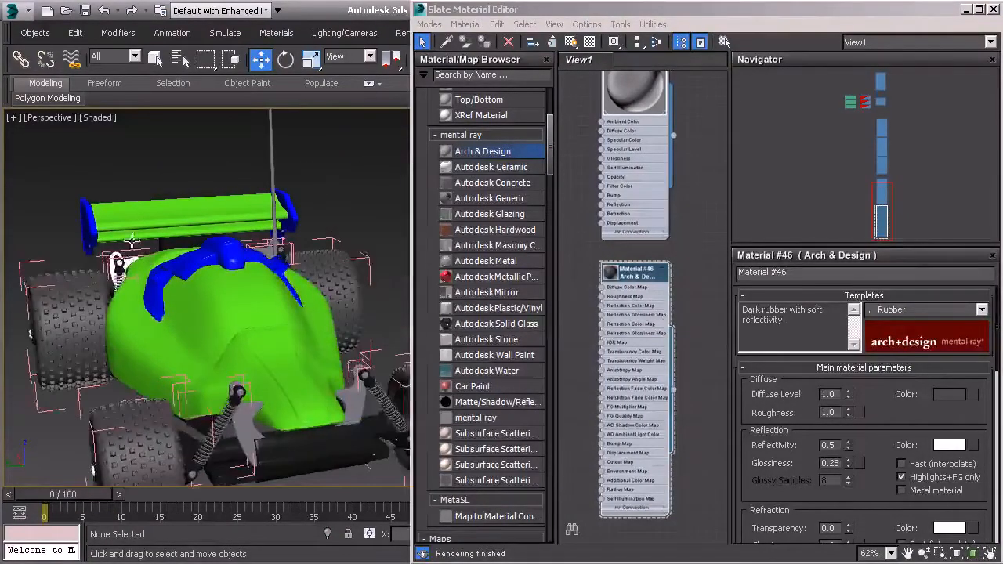
pyautogui.moveTo(235, 377); pyautogui.dragTo(232, 389, button='middle')
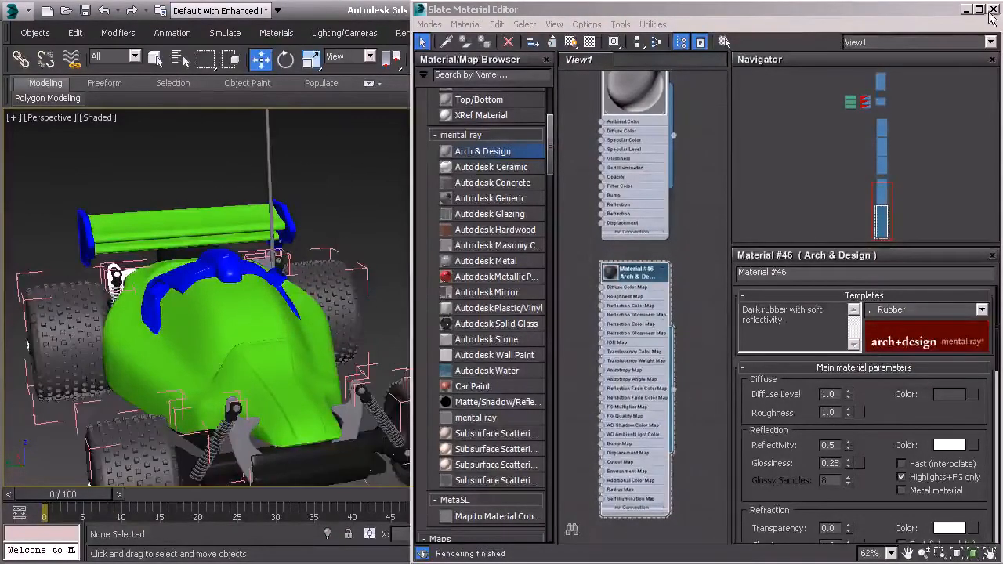
pyautogui.click(994, 10)
pyautogui.moveTo(406, 335)
pyautogui.keyDown('alt'); pyautogui.mouseDown(button='middle')
pyautogui.moveTo(447, 337)
pyautogui.moveTo(418, 336)
pyautogui.mouseUp(button='middle'); pyautogui.keyUp('alt')
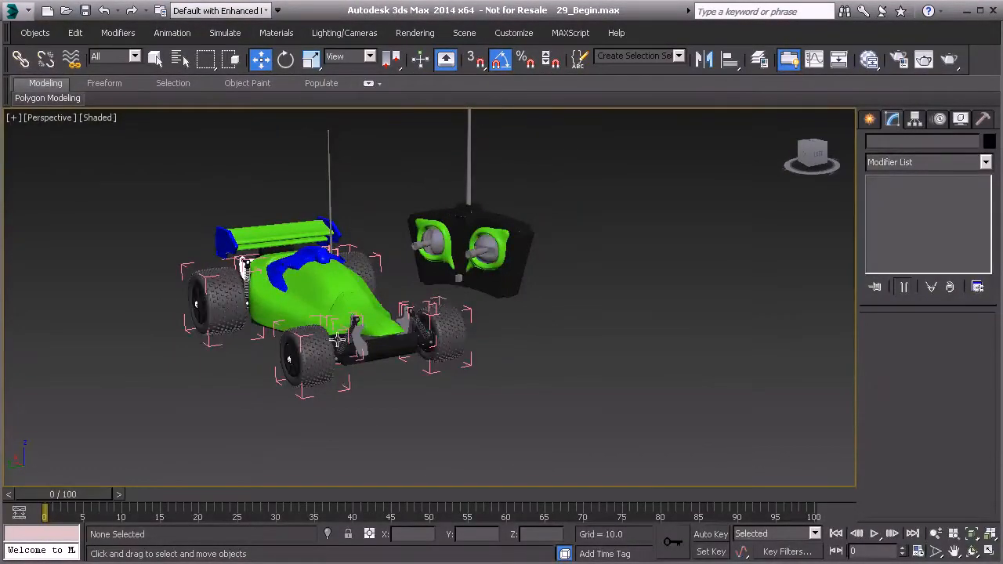
# Select the tread group of the car's back right tire and frame the car more closely
pyautogui.click(210, 296)
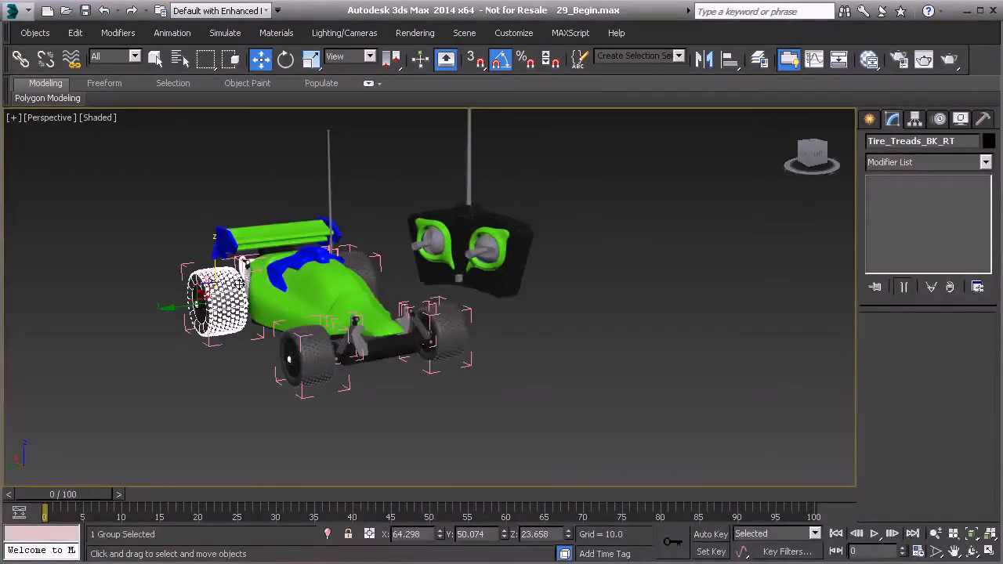
pyautogui.moveTo(295, 310); pyautogui.dragTo(297, 334, button='middle')
pyautogui.scroll(3, 329, 307)
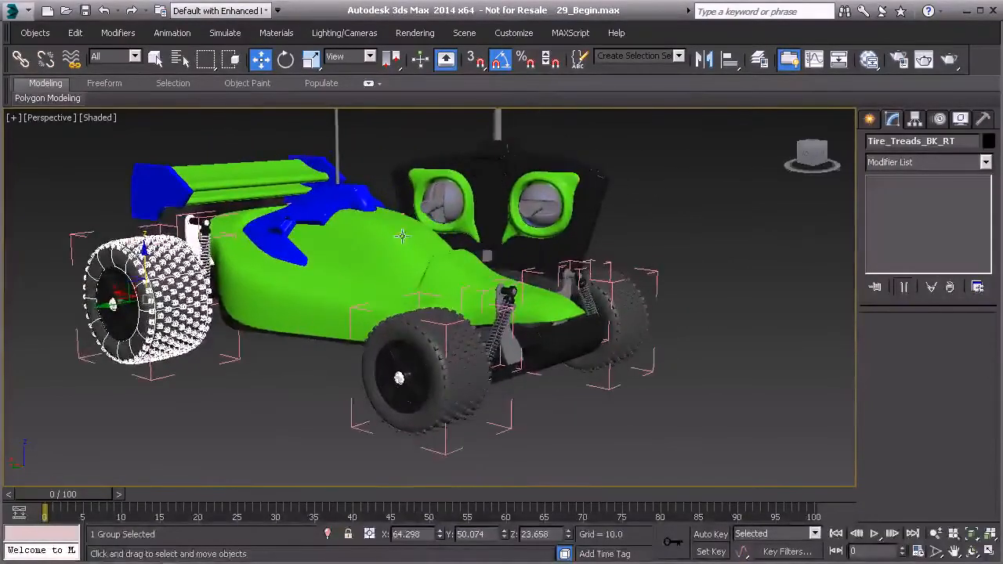